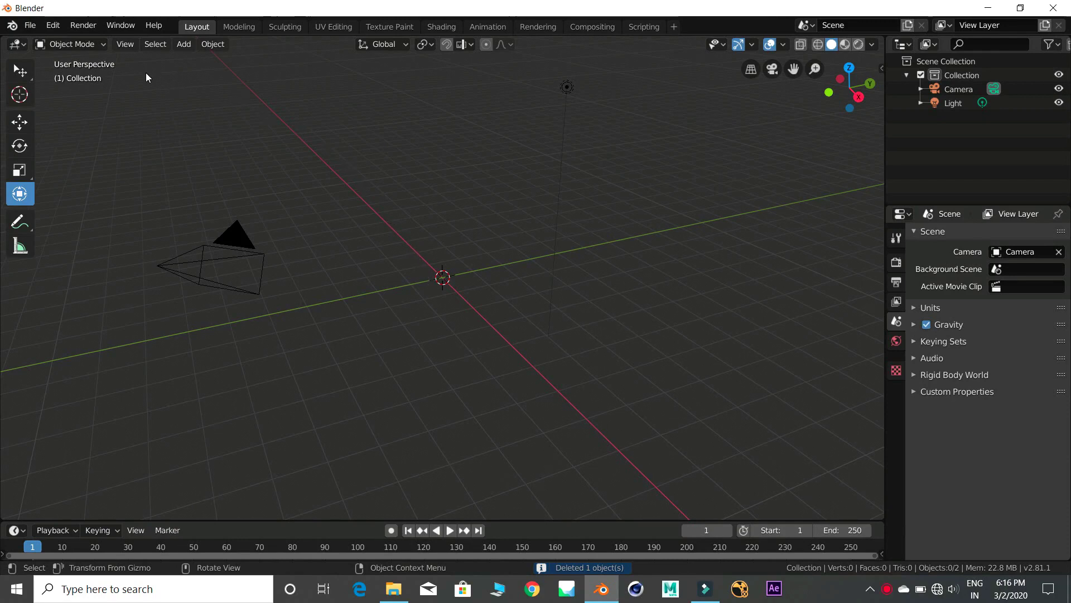
- Import Sitting Idle.fbx into the Blender scene as an FBX
left_click(29, 25)
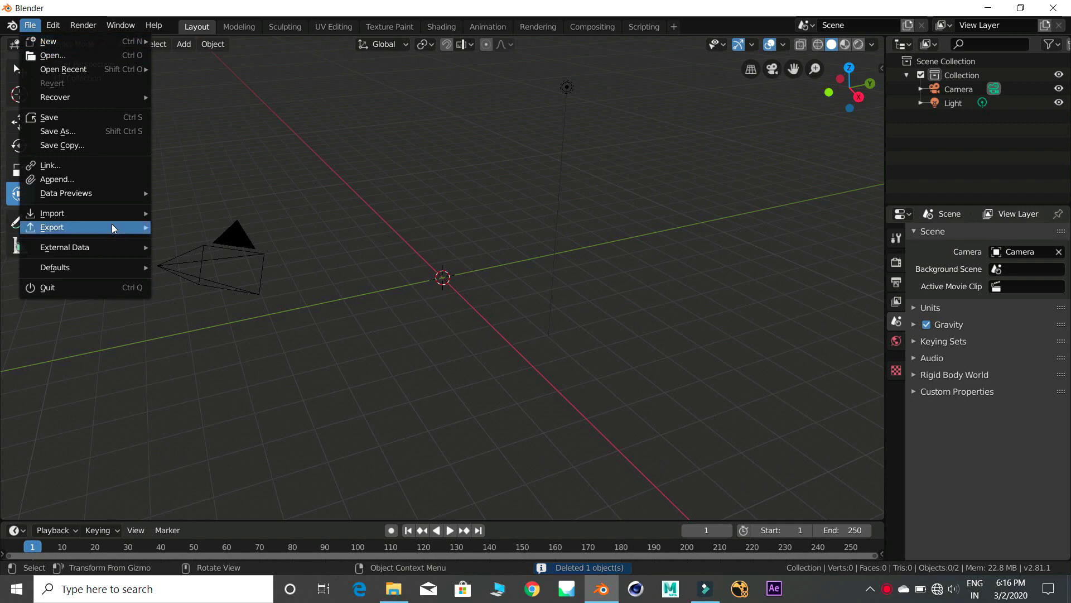
mouse_move(123, 213)
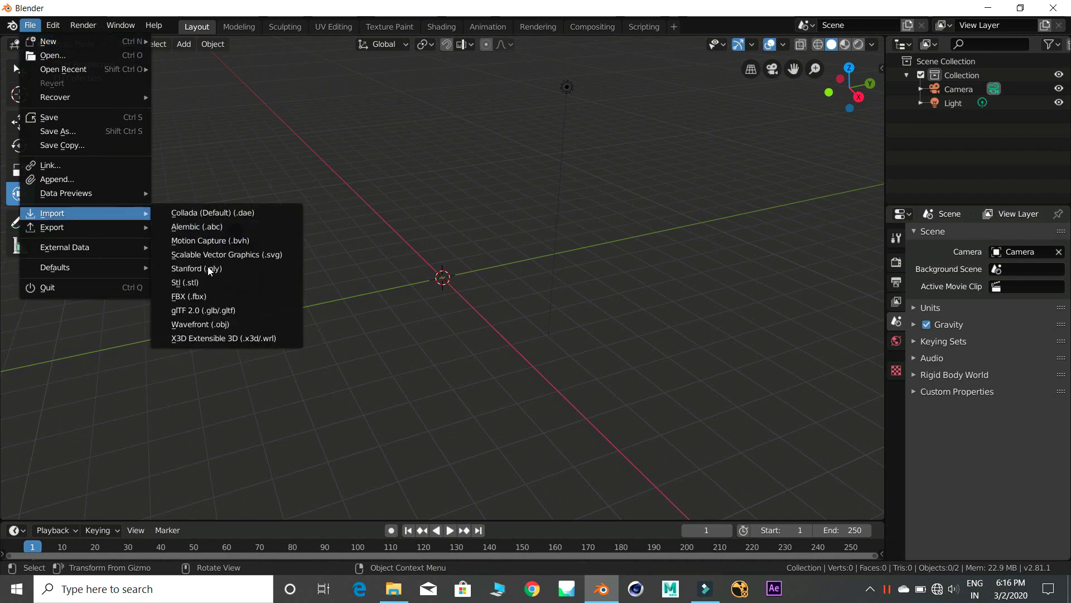
left_click(208, 294)
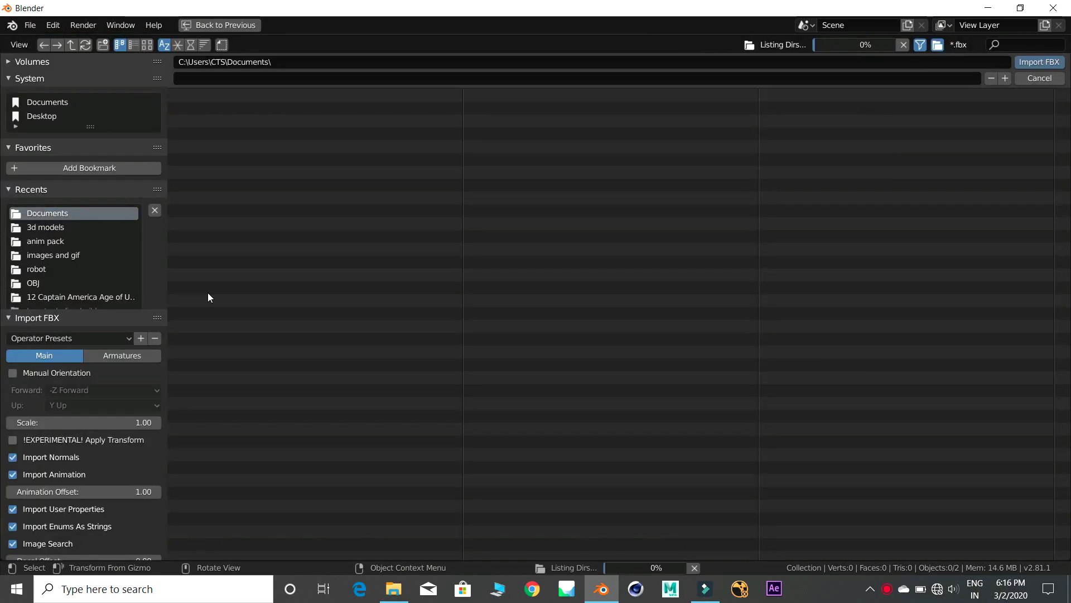
left_click(240, 479)
key("Return")
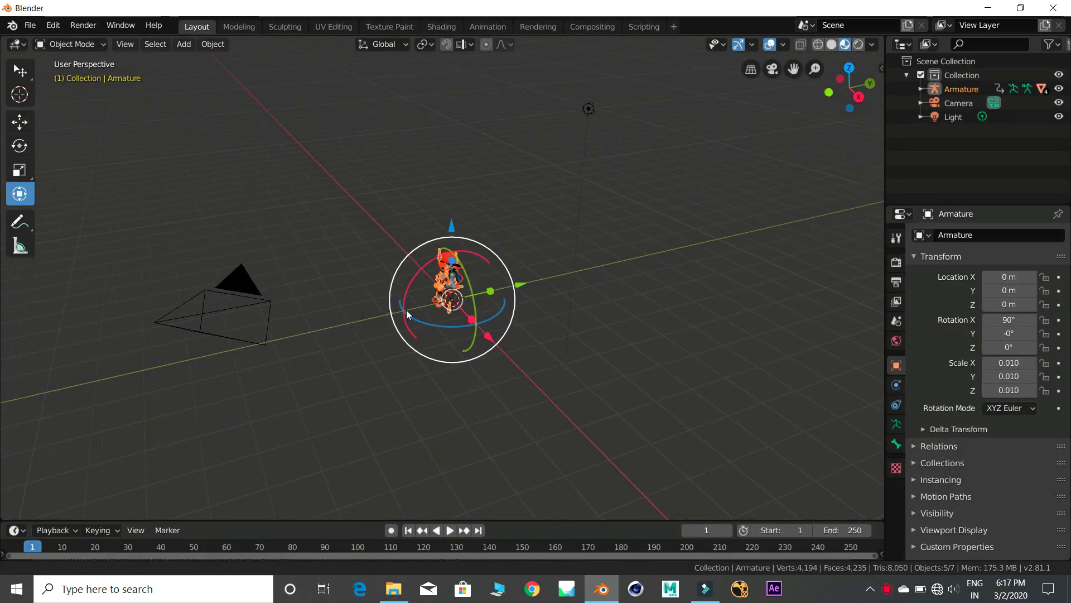
- Orbit around the imported character and play its sitting animation
scroll(418, 262, "up", 4)
middle_click_drag(342, 228, 533, 189)
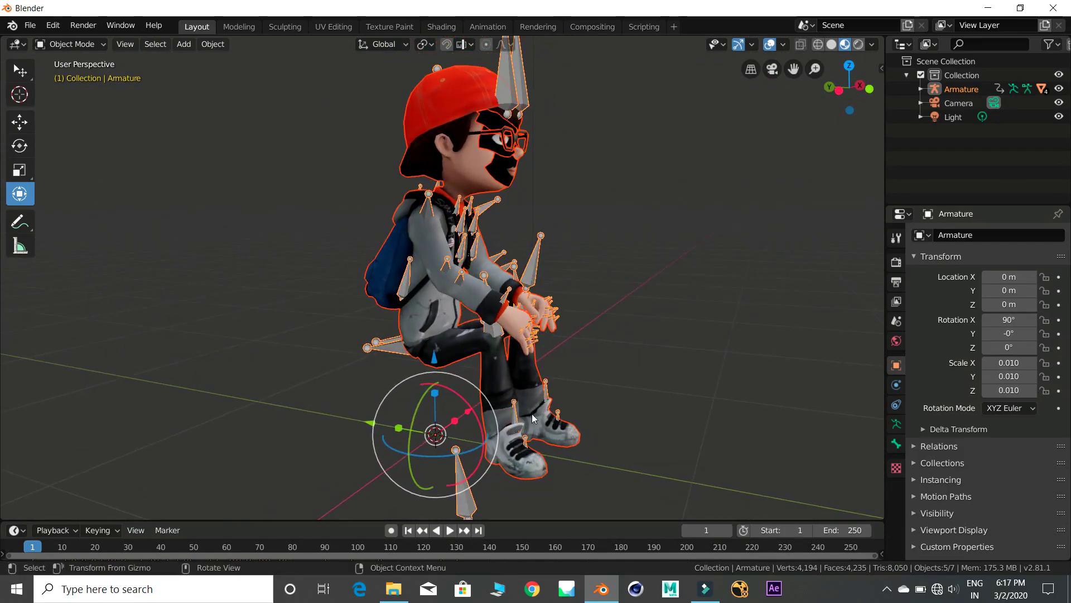
left_click(450, 530)
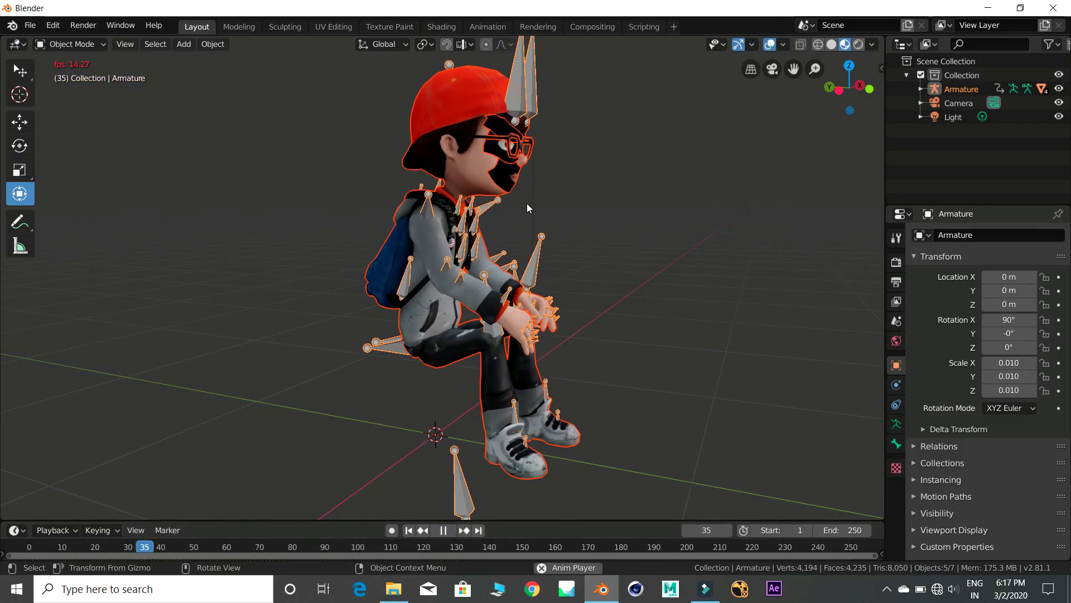
left_click(443, 530)
left_click(408, 530)
left_click(487, 27)
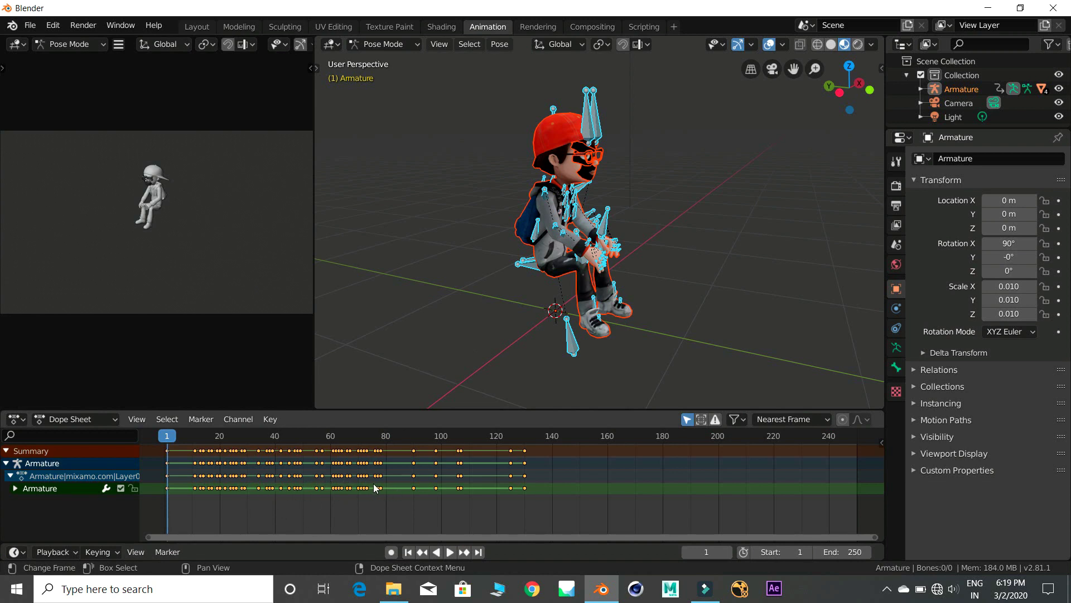
left_click(193, 27)
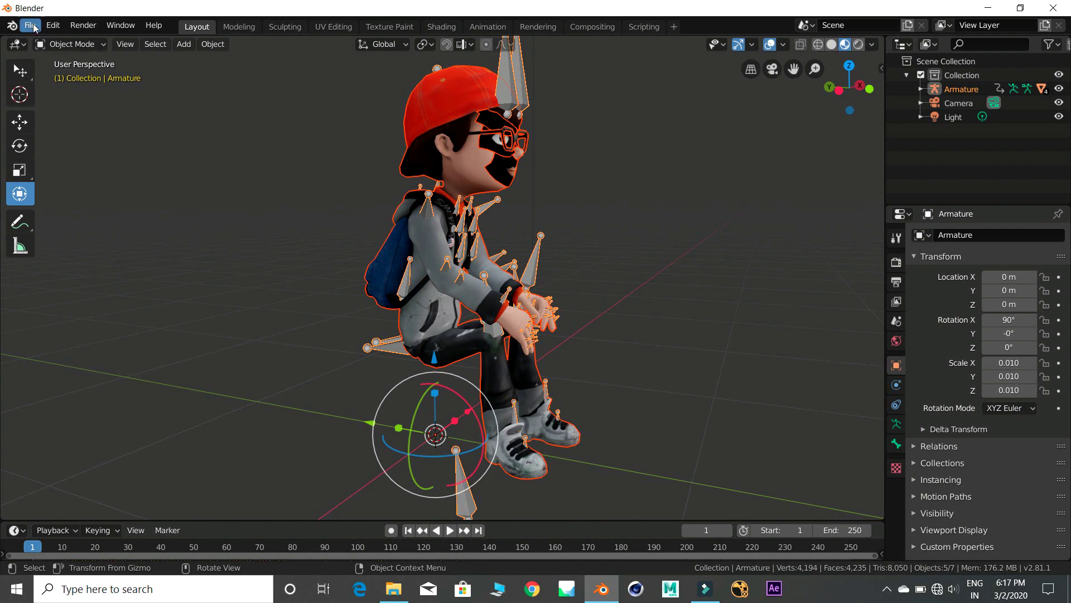
left_click(33, 27)
- Start an FBX export with the file name 'sequence animation'
left_click(29, 27)
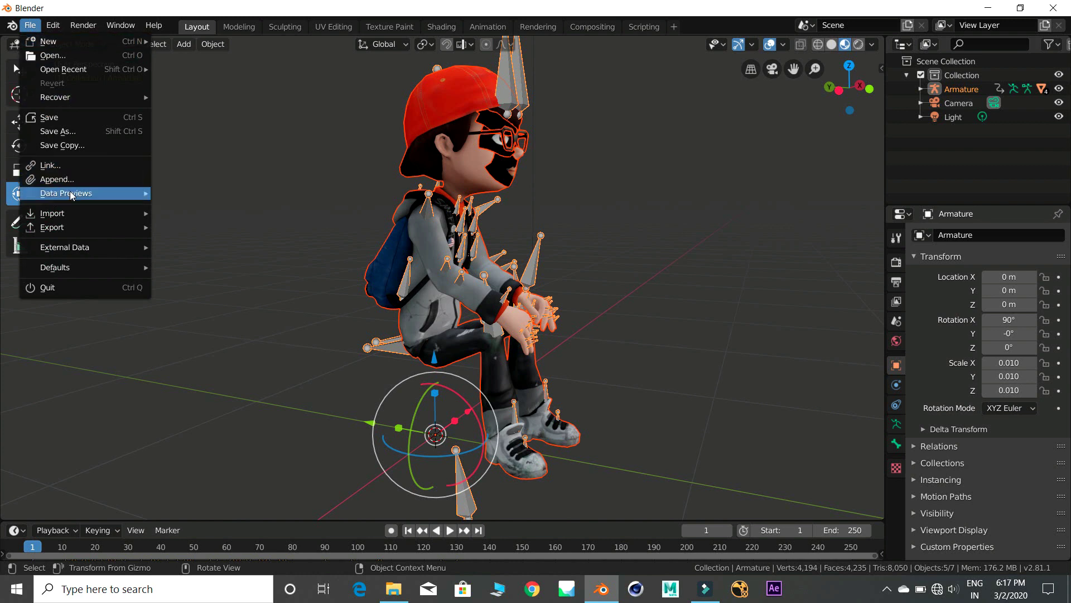
mouse_move(113, 231)
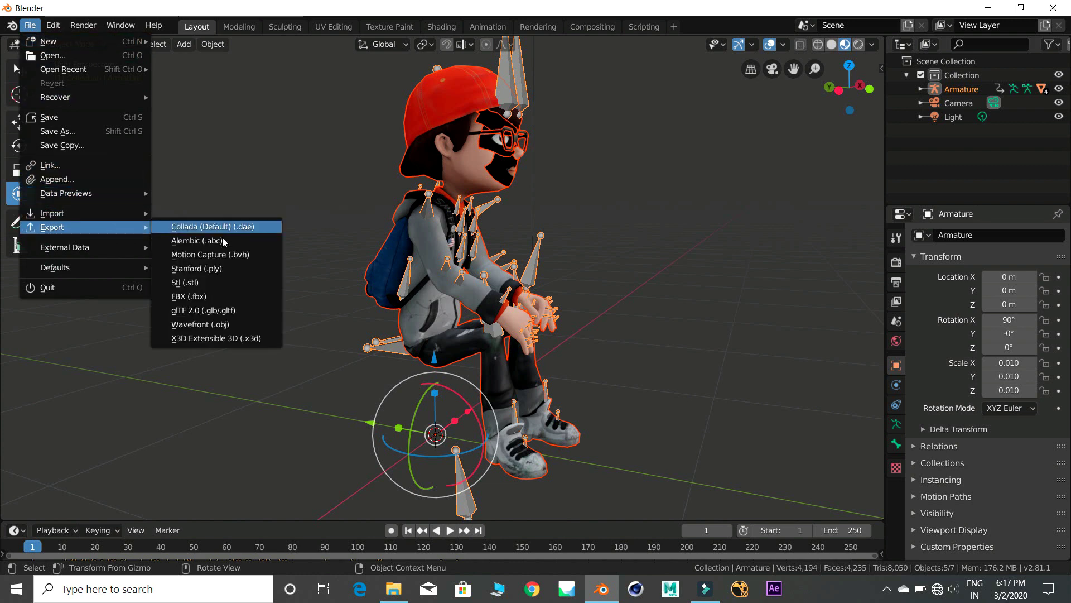
left_click(215, 297)
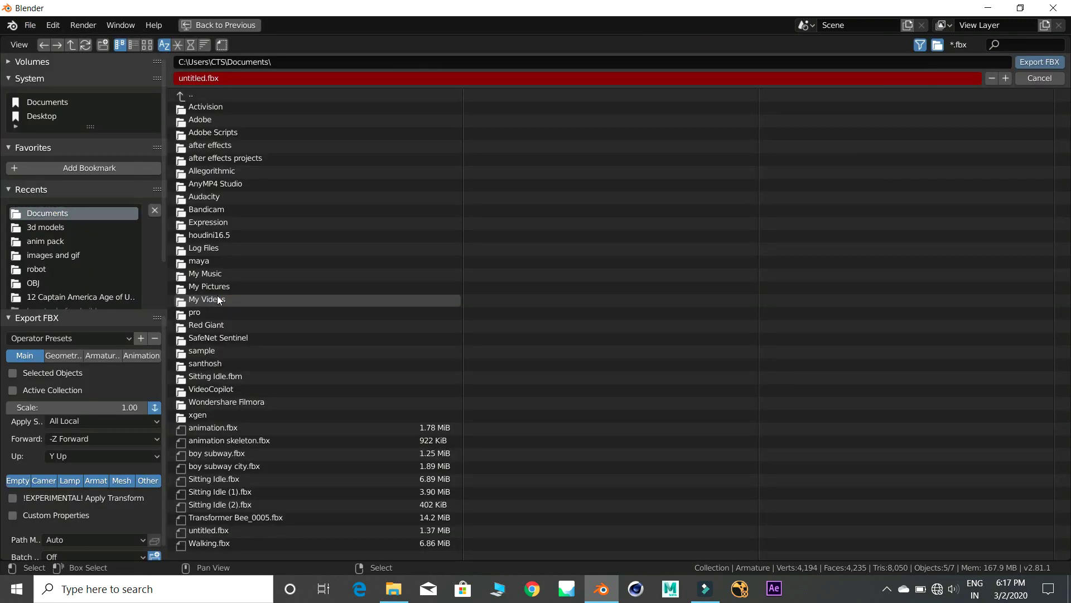
left_click(193, 78)
type("sequence animation")
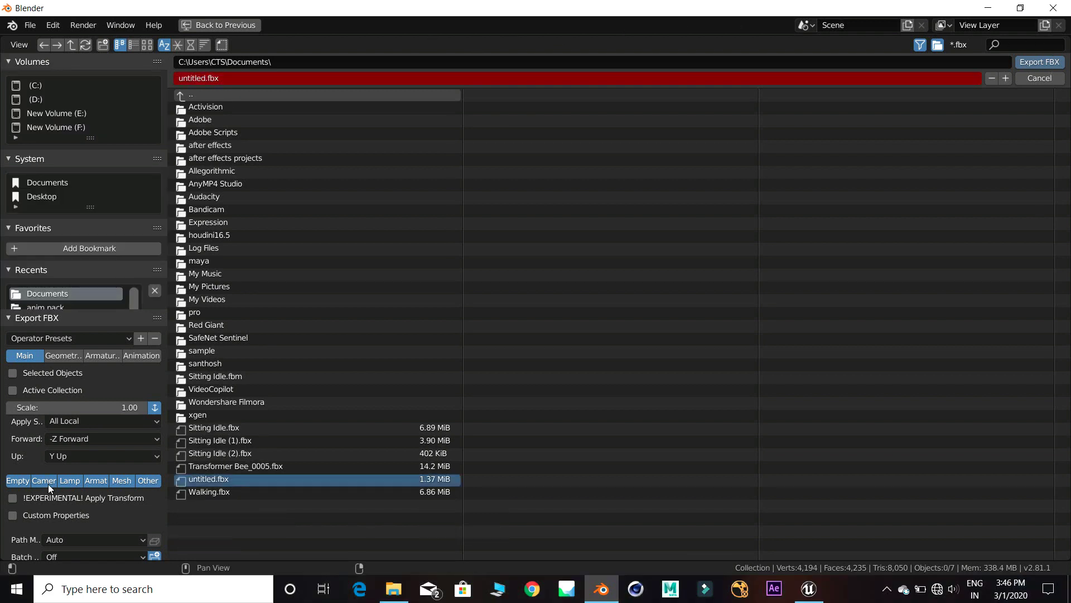
- Limit exported object types to Armature and Mesh, and review the Geometry and Armature options
left_click(48, 480)
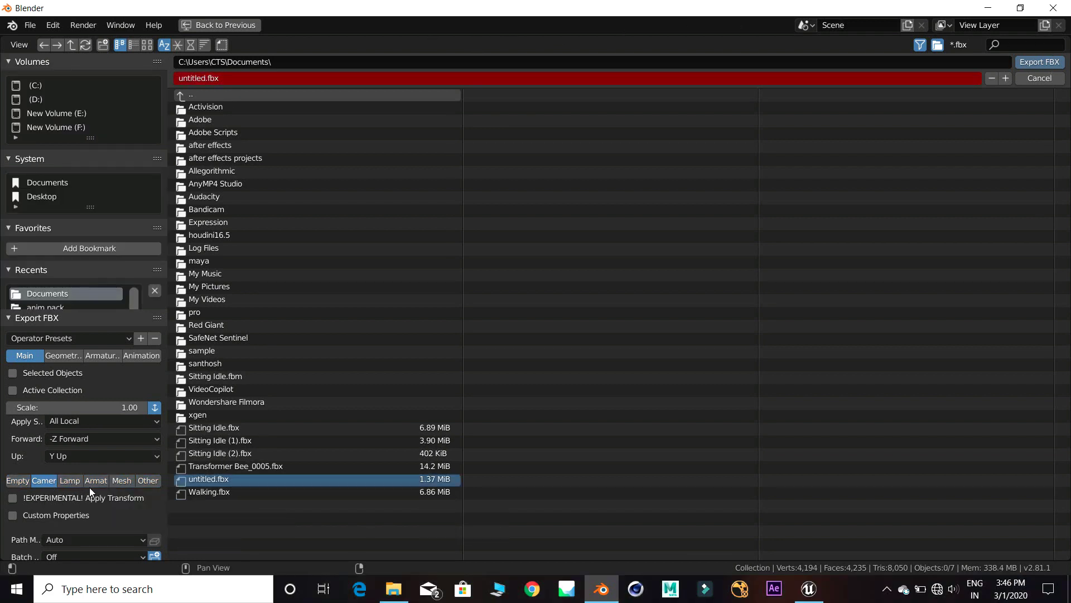
left_click(116, 482)
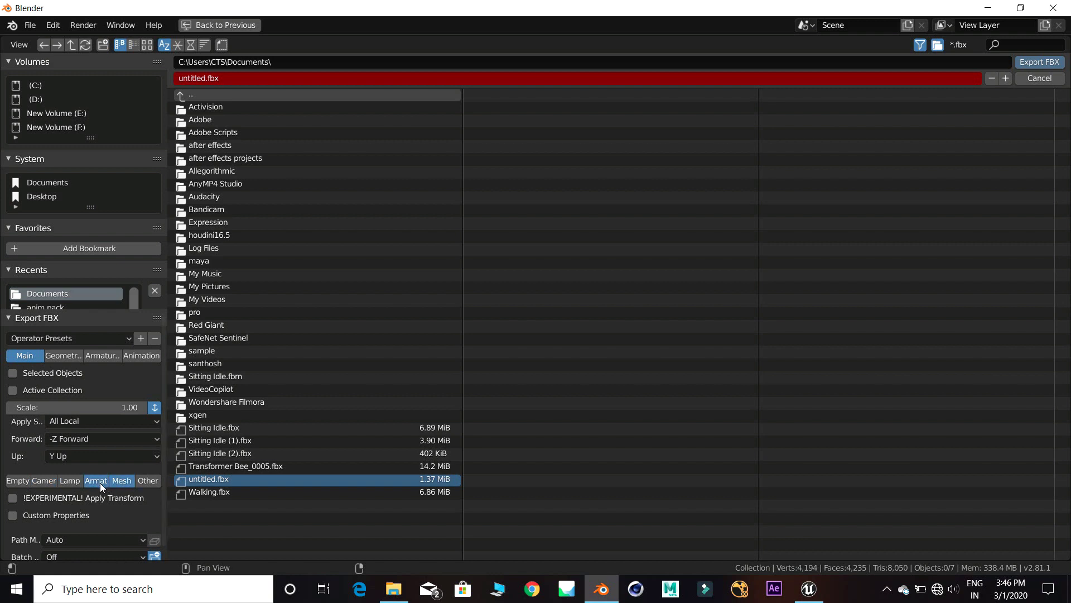
left_click(59, 355)
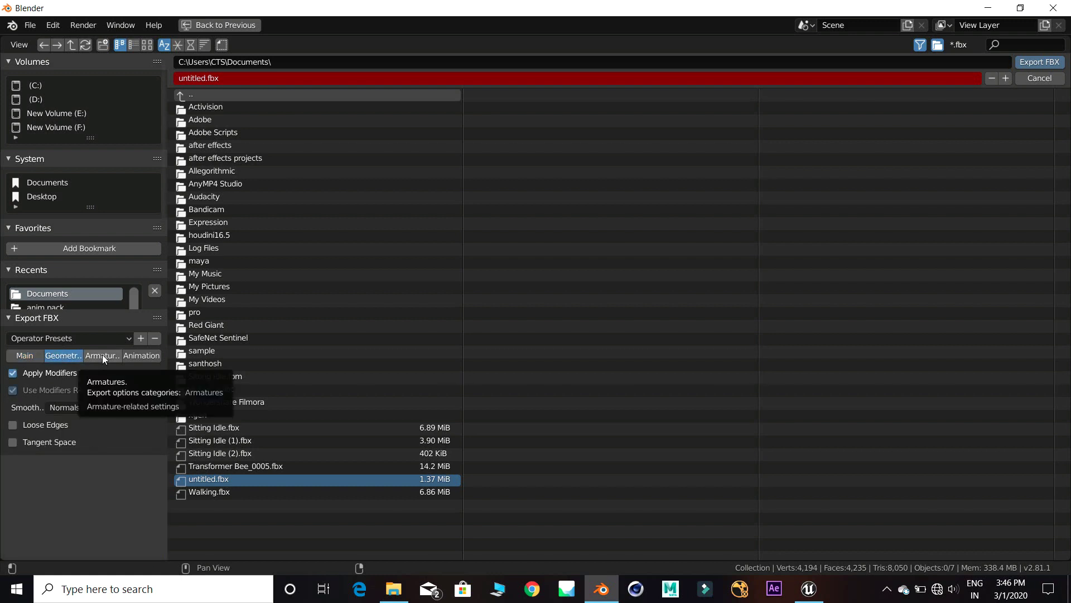
left_click(103, 355)
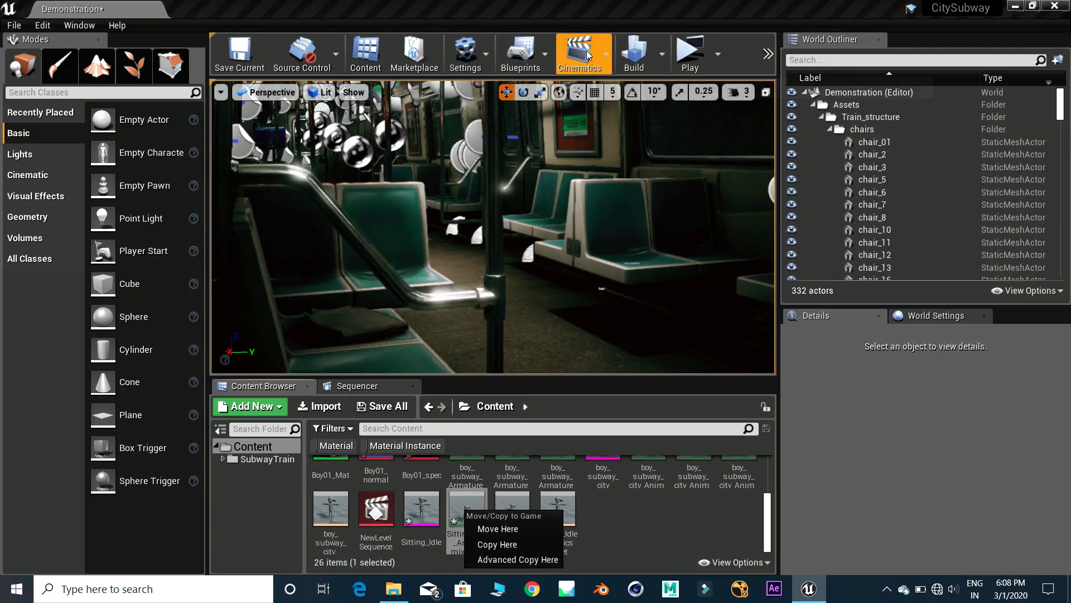
- Create a master sequence with default shots, then delete its five-shot Shots track
left_click(579, 53)
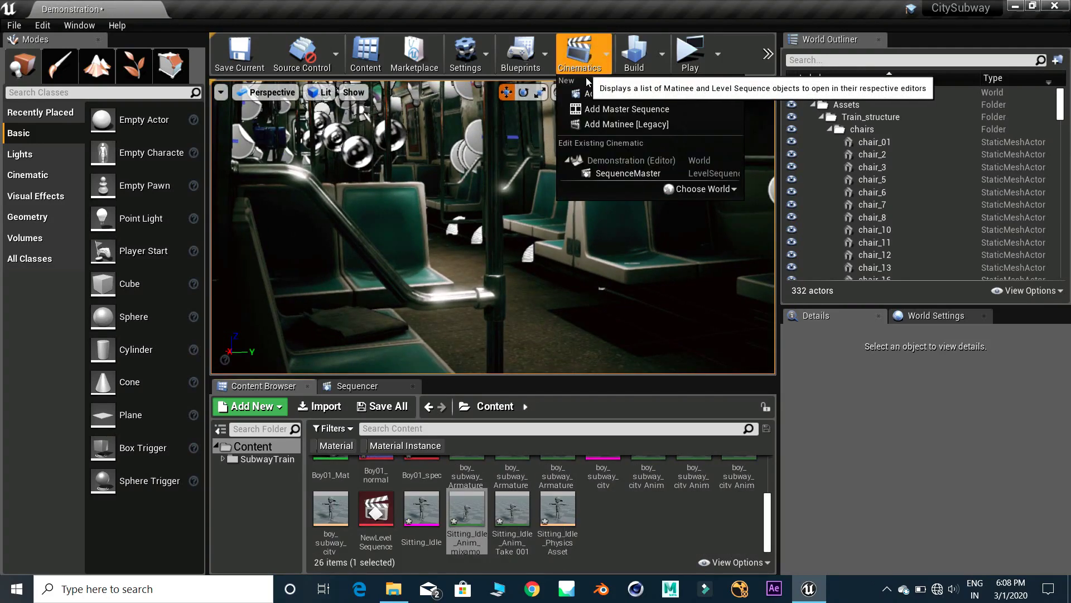
left_click(628, 107)
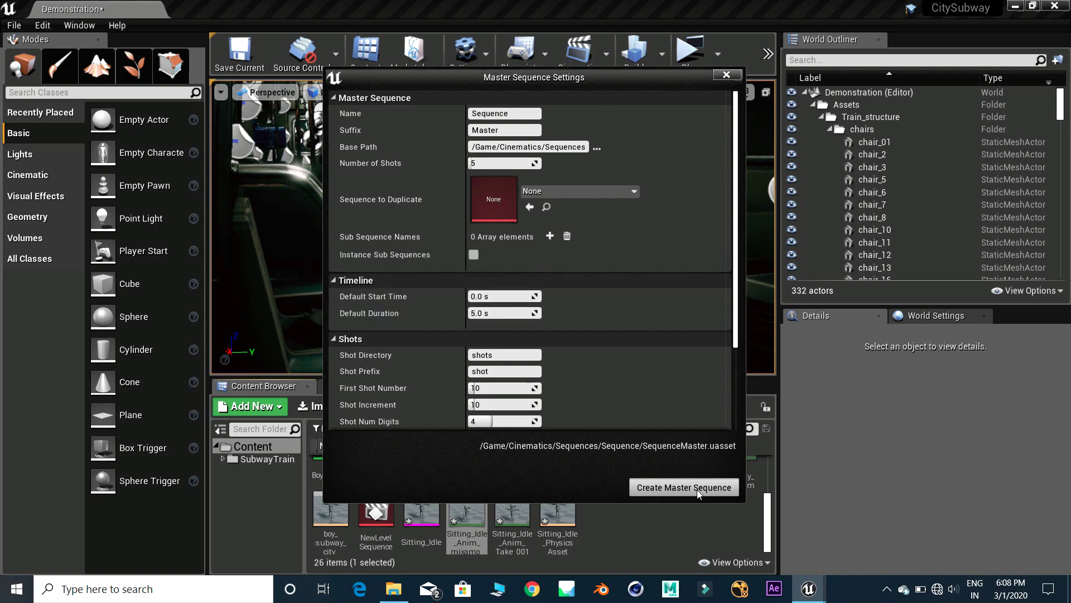
left_click(694, 488)
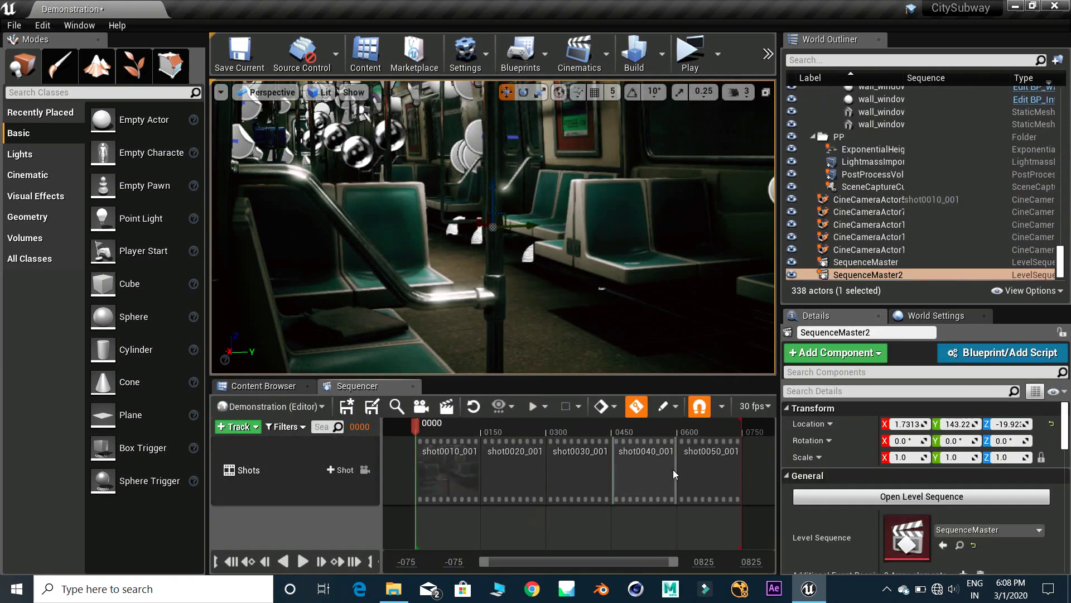
left_click(260, 480)
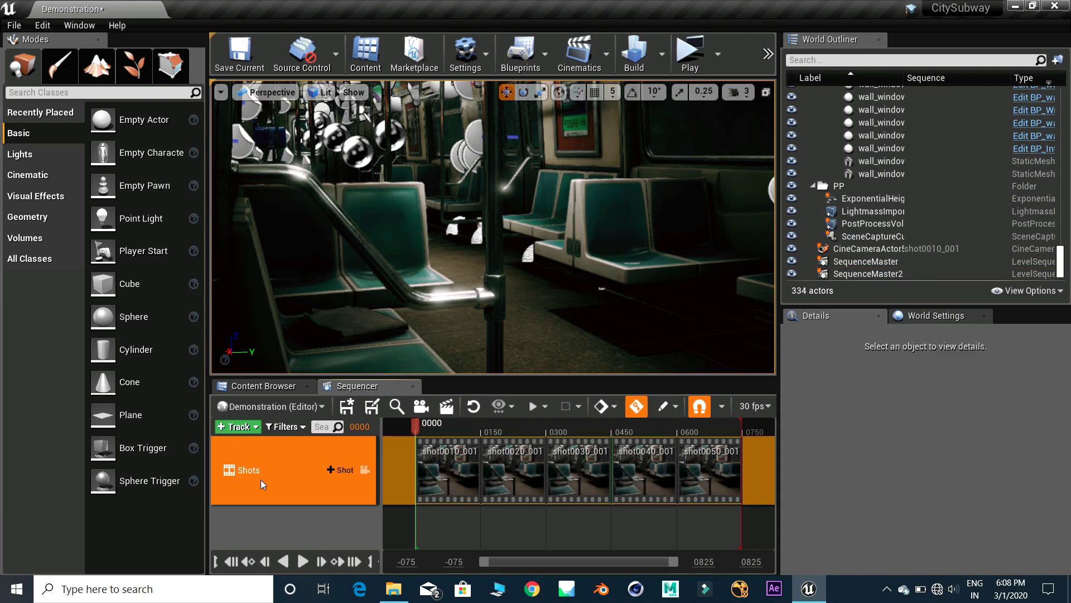
key("Delete")
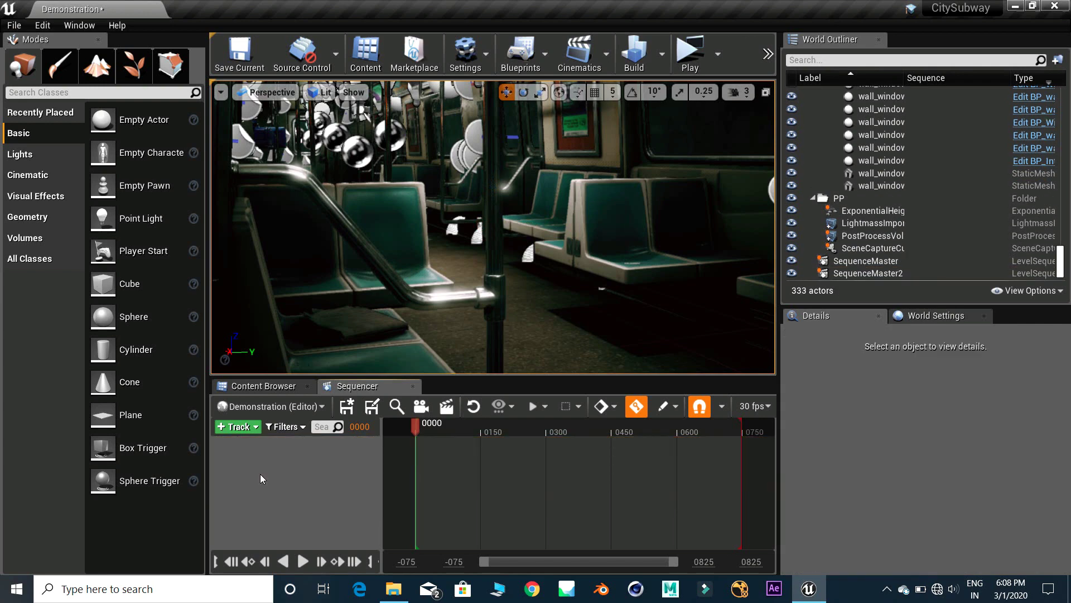
- Add a cine camera cut and drag the sitting animated character onto the subway seat
left_click(422, 406)
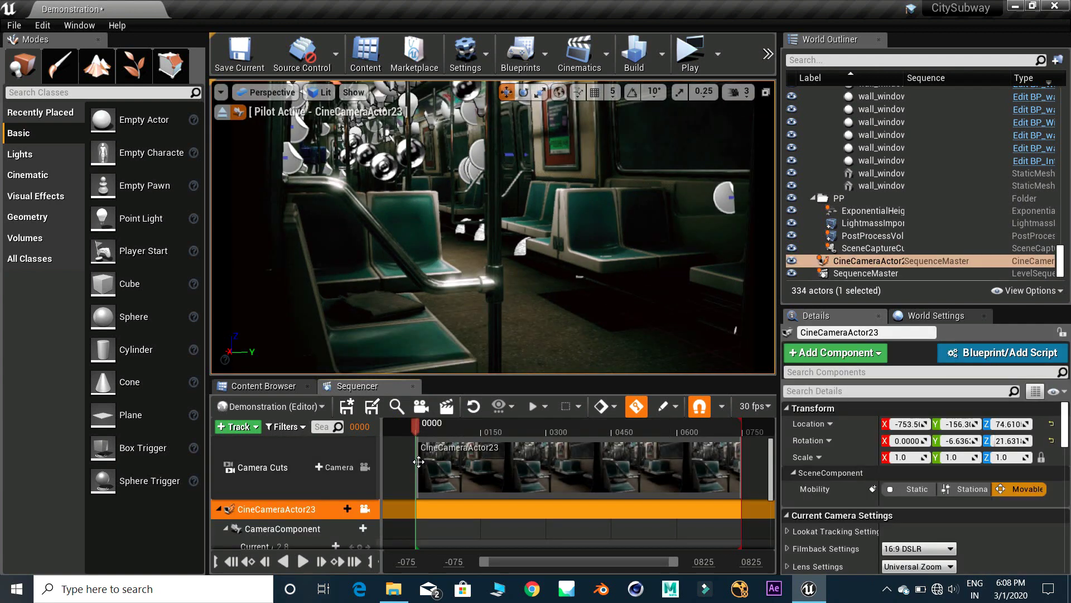
scroll(405, 473, "down", 3)
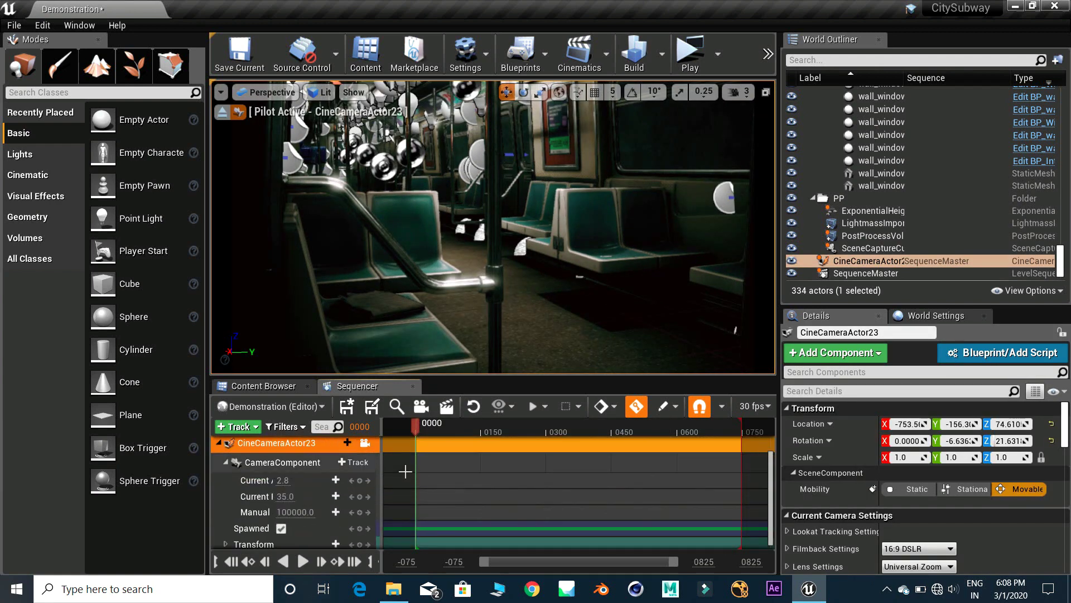
scroll(405, 471, "down", 1)
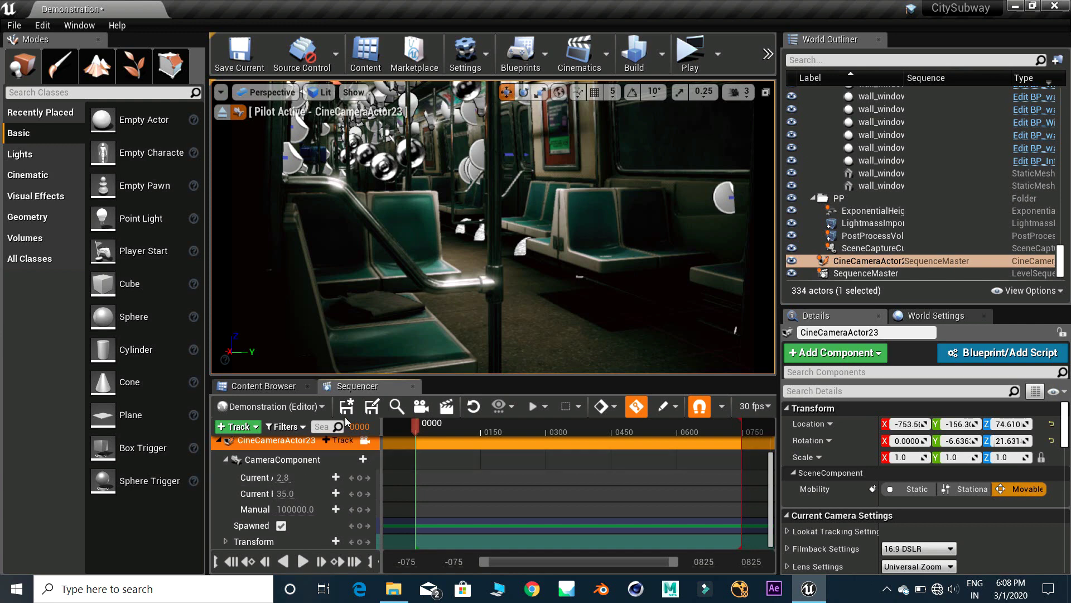
left_click(288, 387)
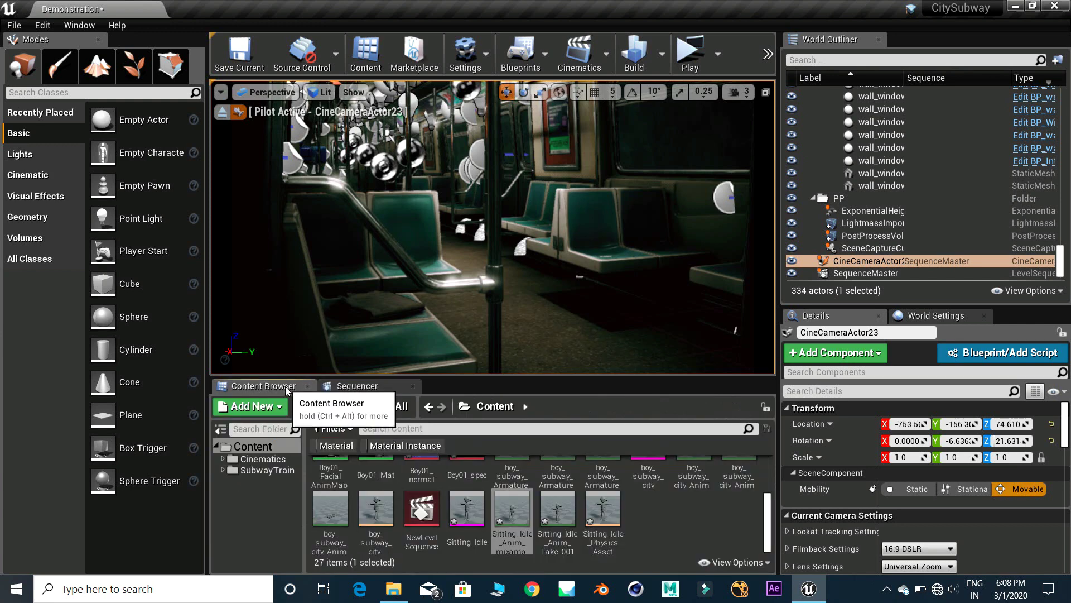
mouse_move(515, 521)
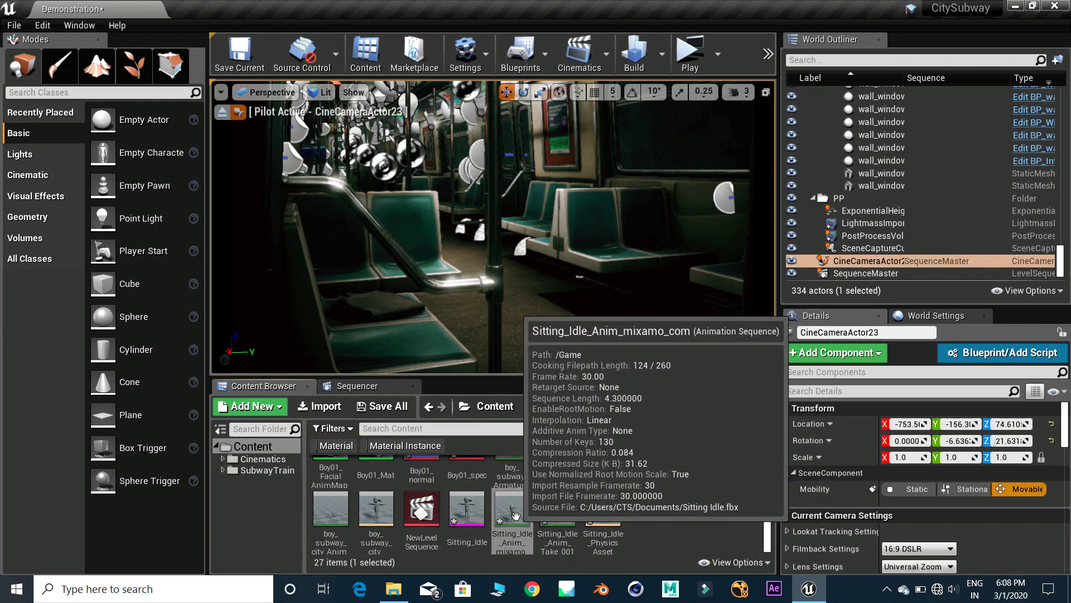
left_click_drag(514, 521, 564, 248)
left_click_drag(552, 294, 512, 281)
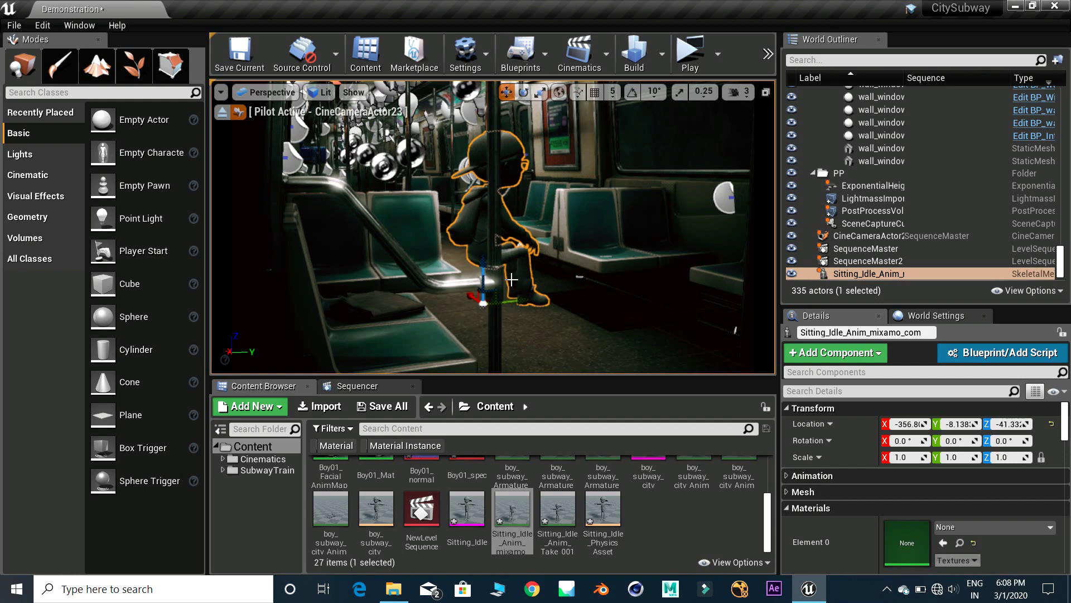
- Briefly pilot the cine camera, then shift the character along X to -321.9
left_click(357, 386)
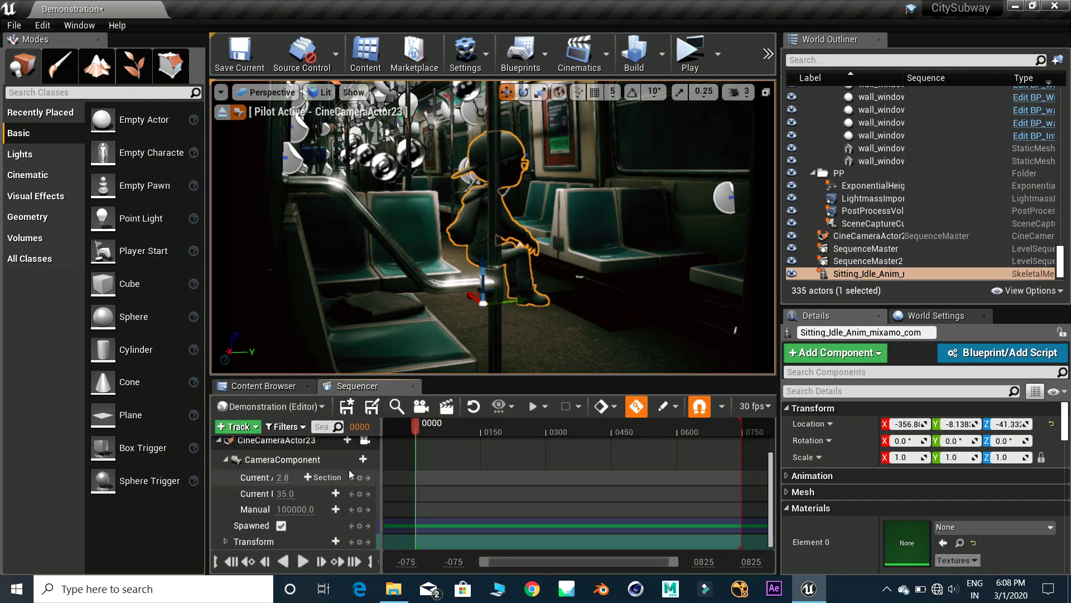
scroll(357, 469, "up", 1)
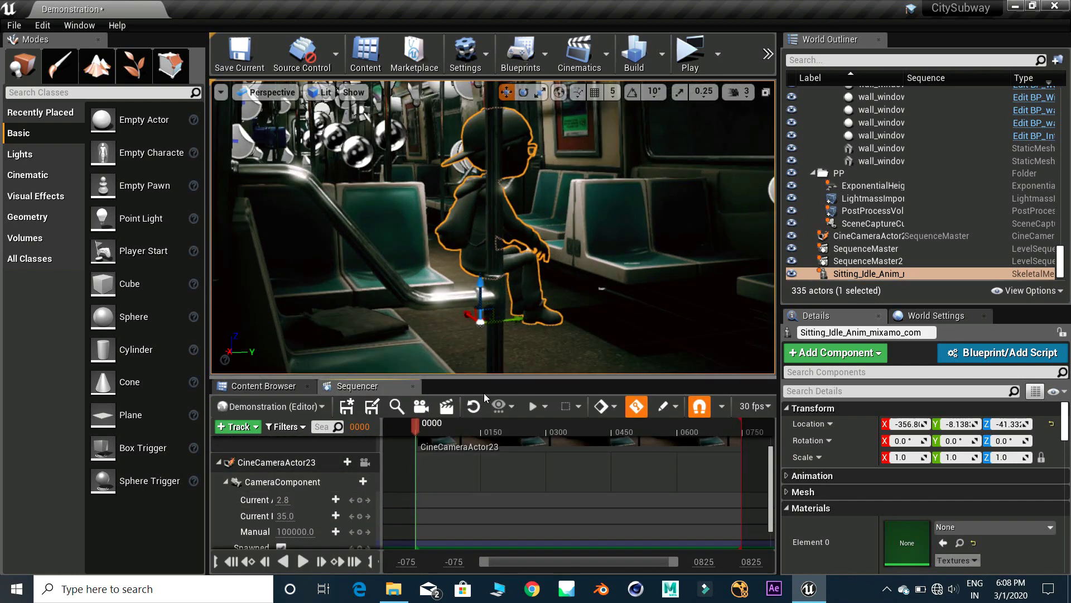
left_click(364, 462)
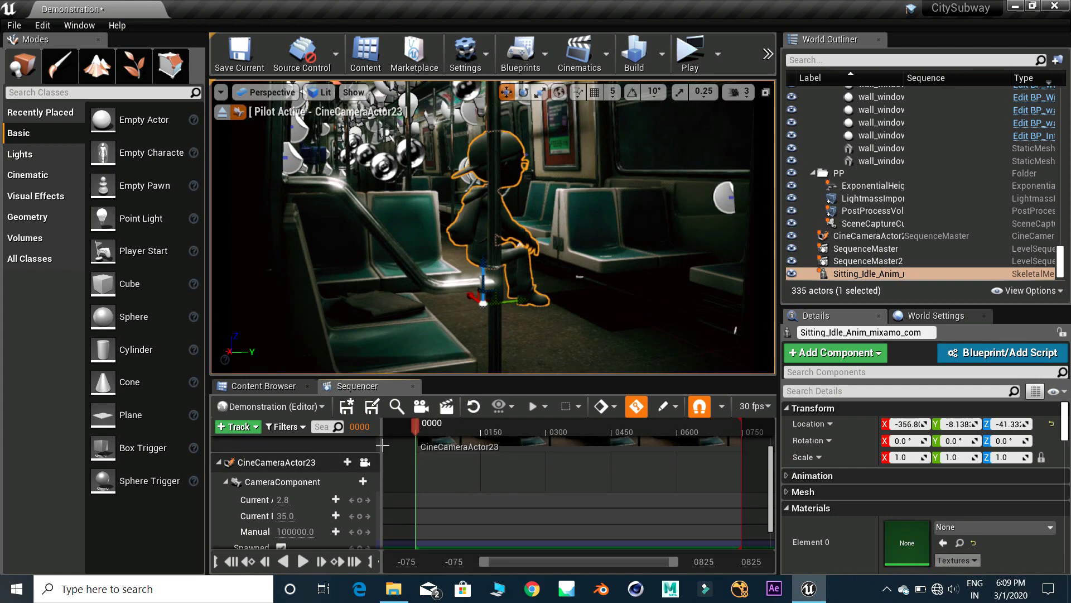
left_click(365, 462)
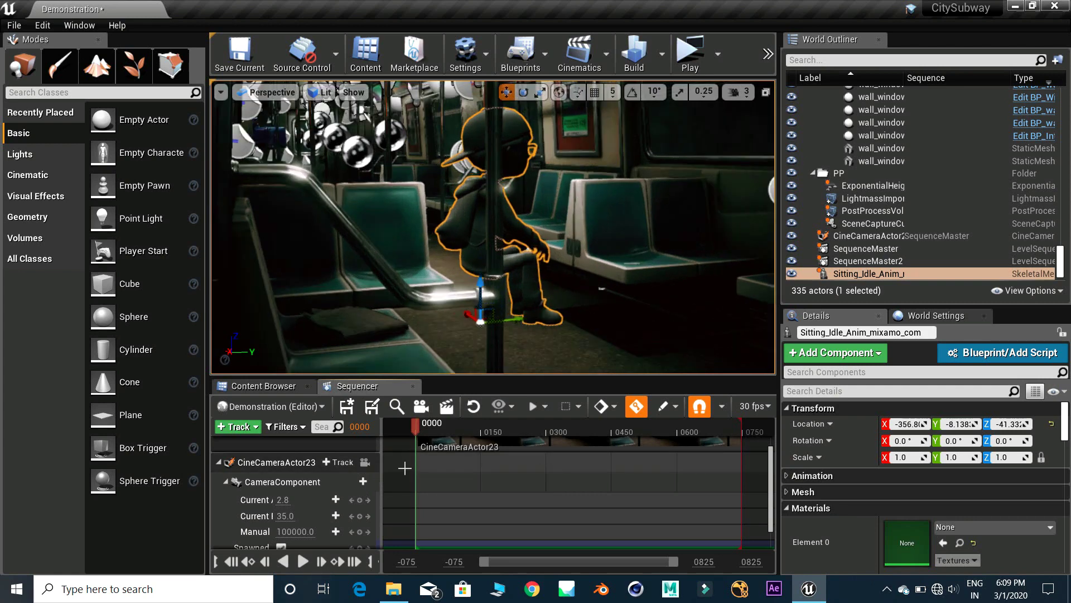
left_click(274, 391)
left_click_drag(465, 316, 458, 313)
scroll(458, 313, "up", 3)
mouse_move(458, 313)
right_mouse_down()
mouse_move(399, 306)
mouse_move(447, 310)
right_mouse_up()
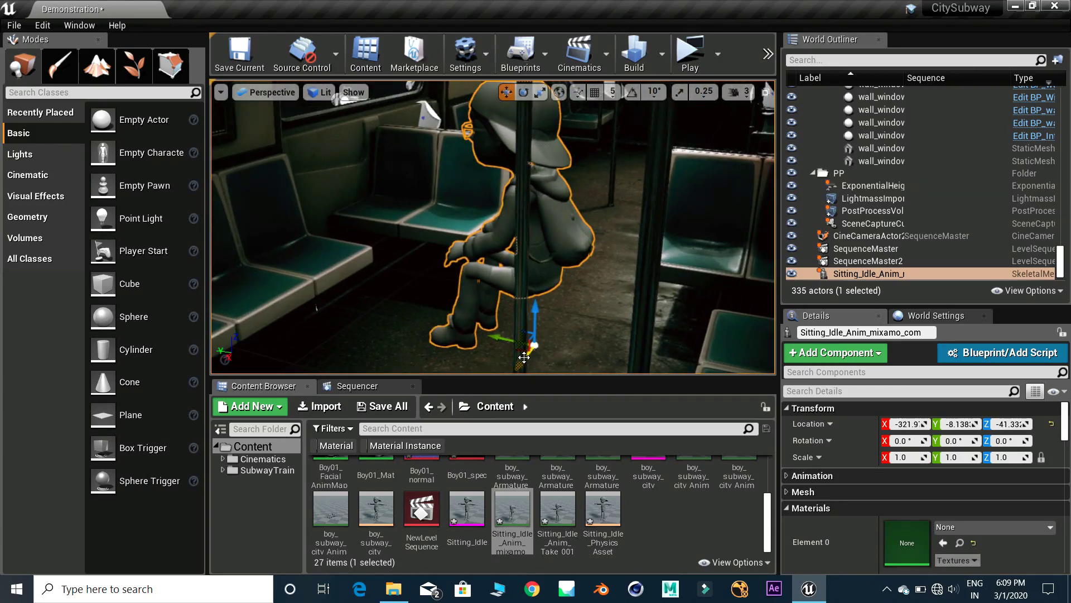
- Rotate the character to face along the seats and move it over the bench
key("e")
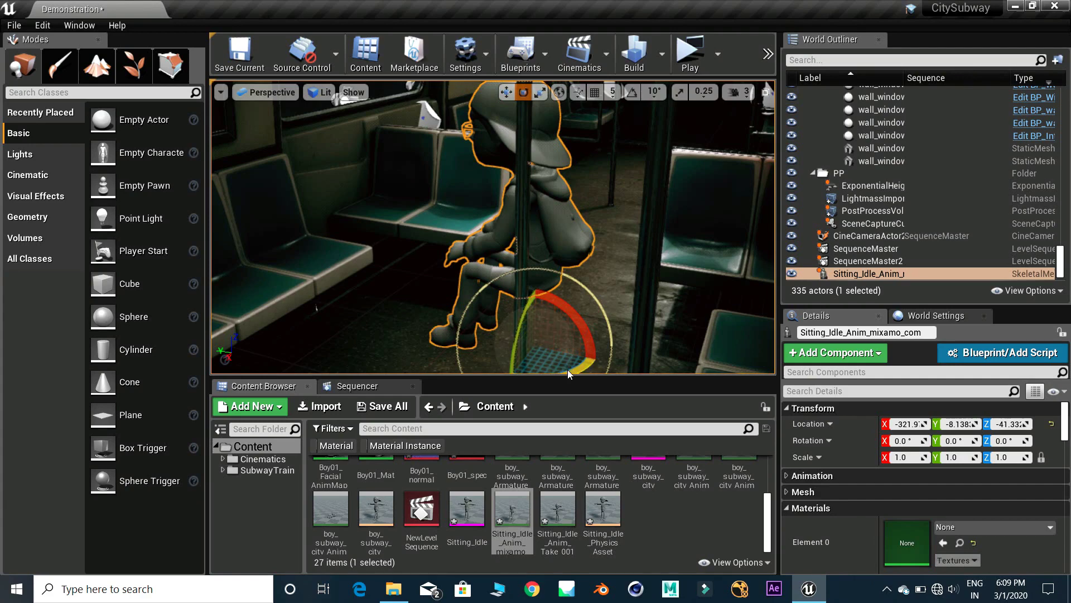
left_click_drag(568, 371, 600, 373)
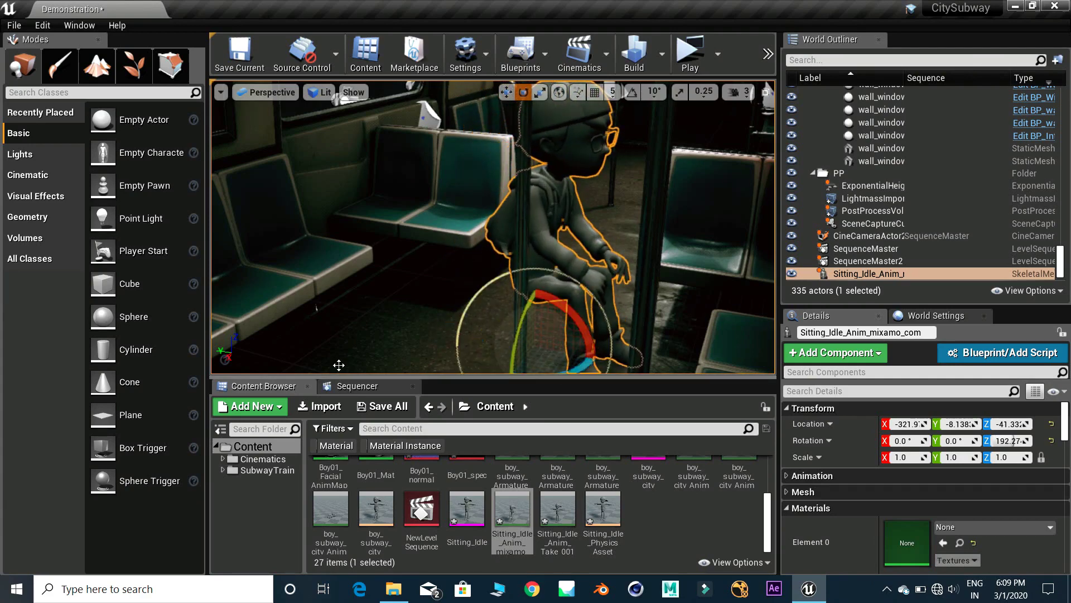
left_click_drag(507, 340, 257, 334)
right_click_drag(257, 334, 469, 335)
left_click_drag(592, 333, 550, 340)
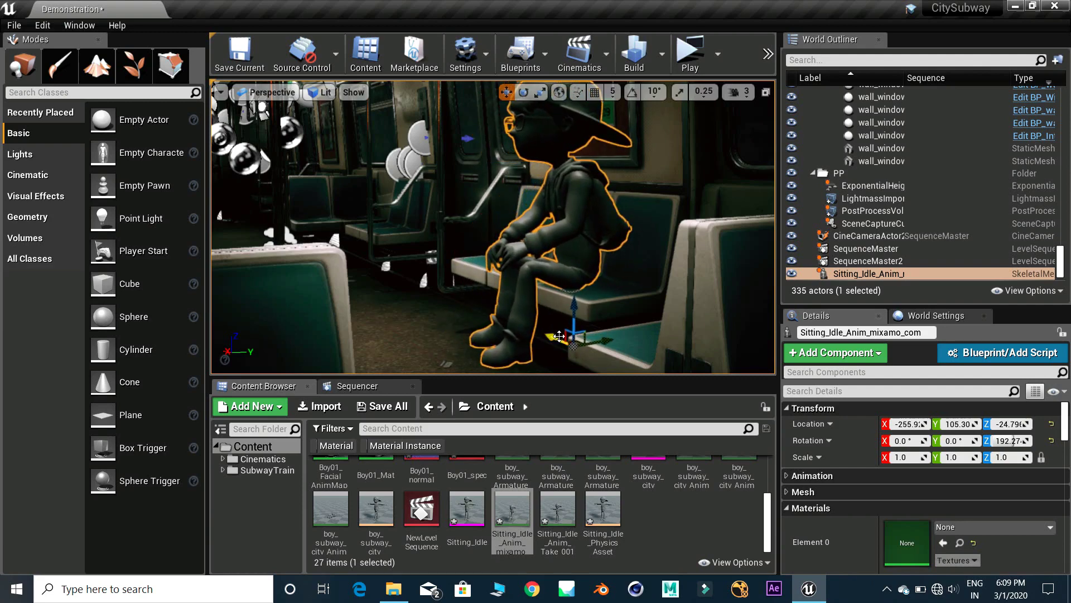
- Scale the character to 0.8, lift it onto the cushion, and select CineCameraActor23
left_click(902, 456)
type("0.8")
key("Return")
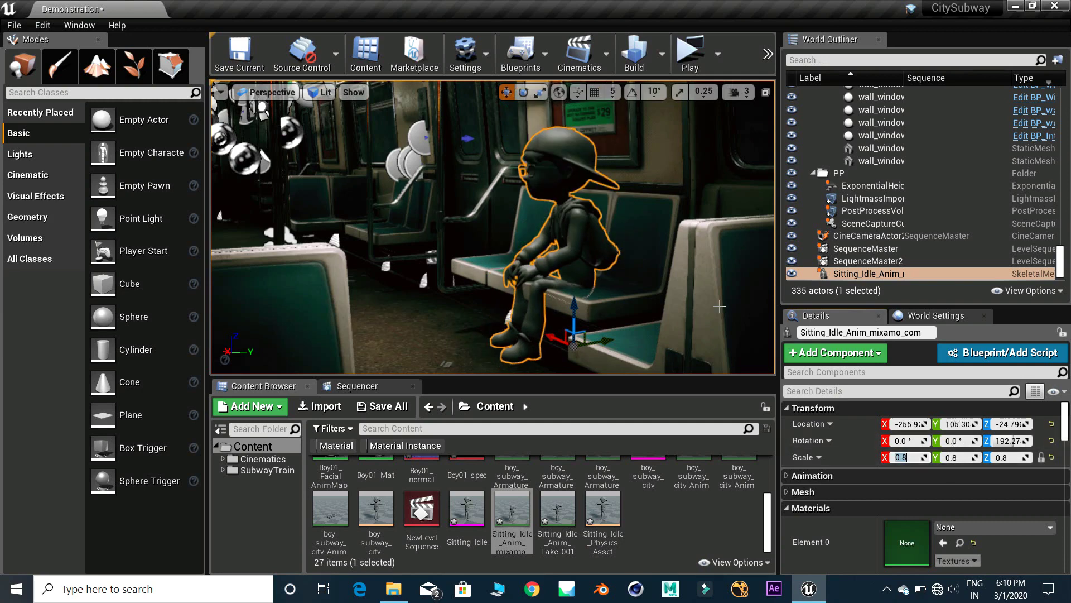
left_click_drag(575, 306, 550, 325)
mouse_move(556, 322)
right_mouse_down()
mouse_move(541, 320)
mouse_move(574, 318)
mouse_move(556, 322)
right_mouse_up()
right_click_drag(533, 267, 533, 267)
left_click(463, 264)
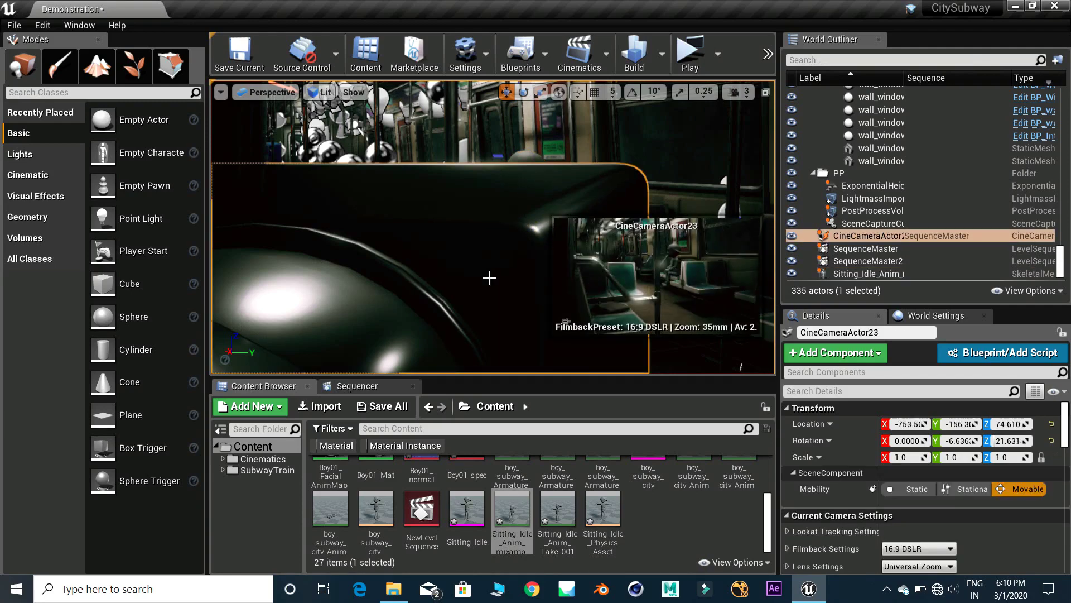
- Lock the viewport to CineCameraActor23, unlock it again, and select the seated character
left_click(358, 385)
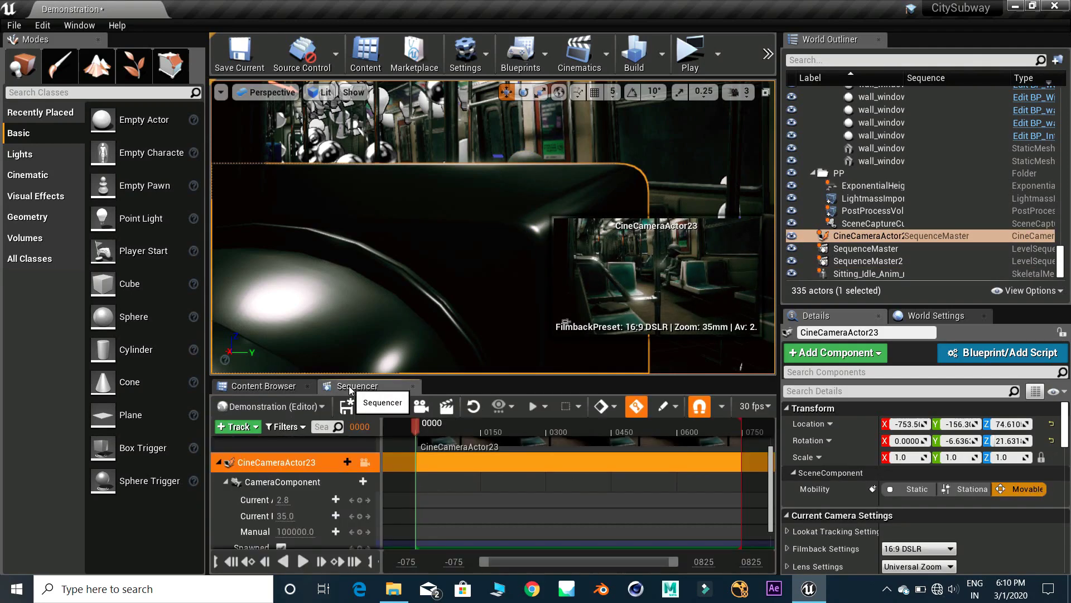
left_click(365, 462)
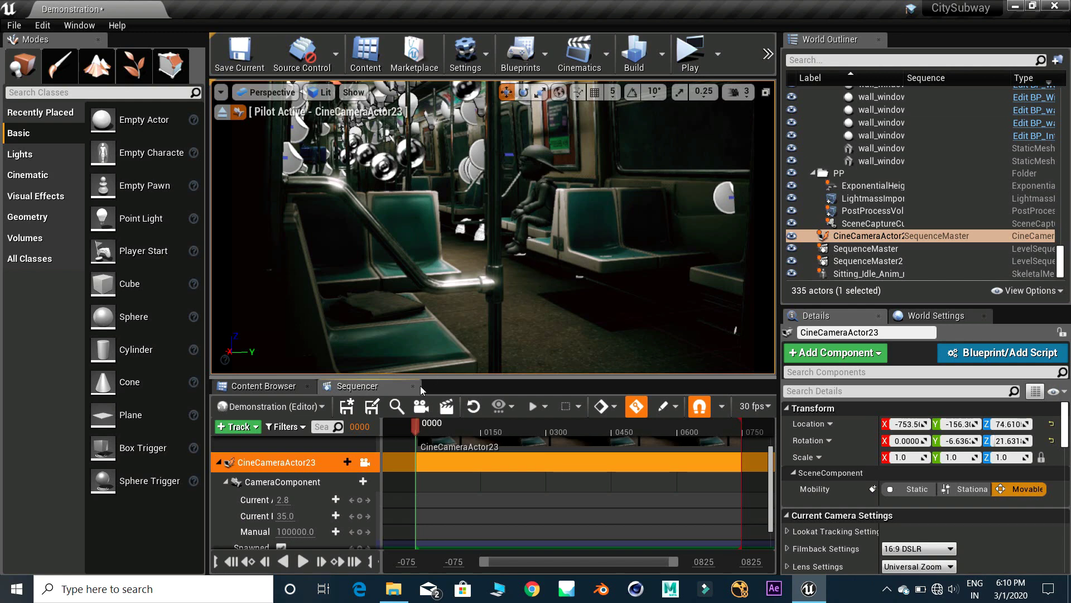
left_click(366, 460)
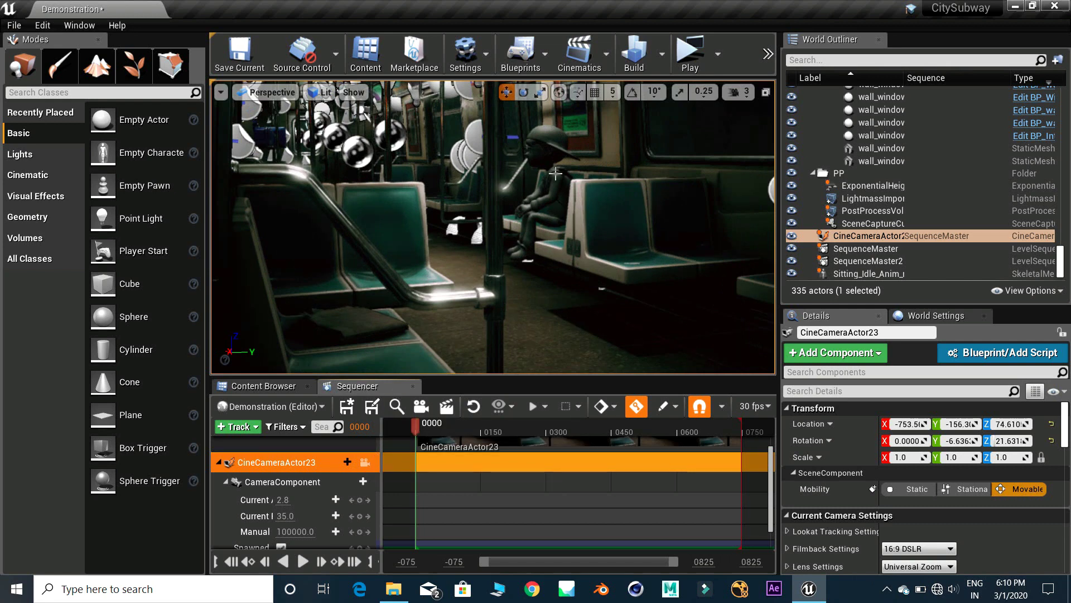
left_click(540, 184)
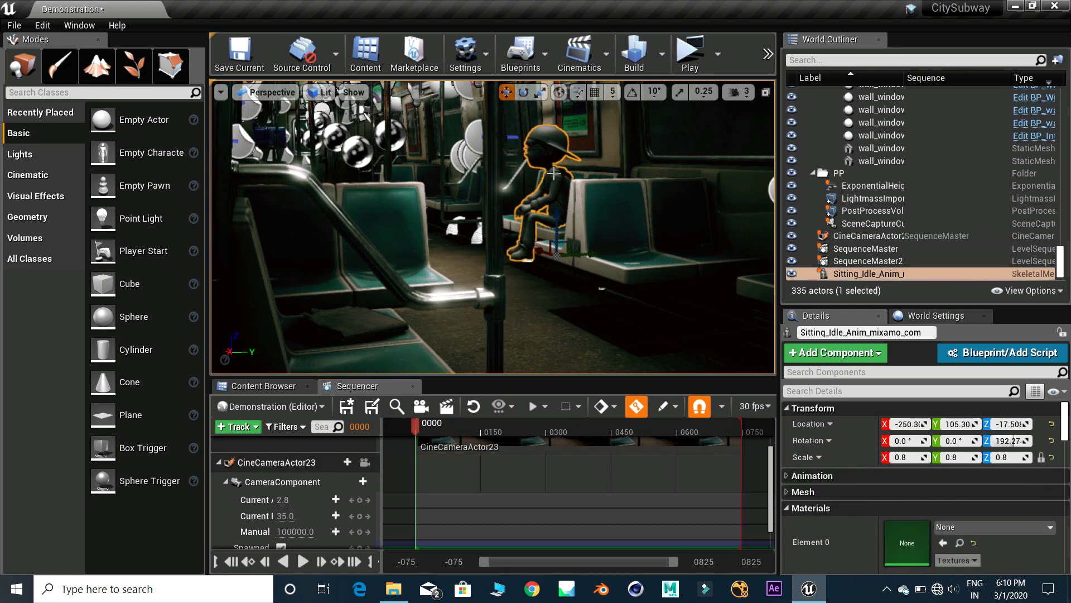
- Drag Boy01_Mat onto the character's Element 0 material slot
left_click(264, 385)
scroll(525, 538, "up", 1)
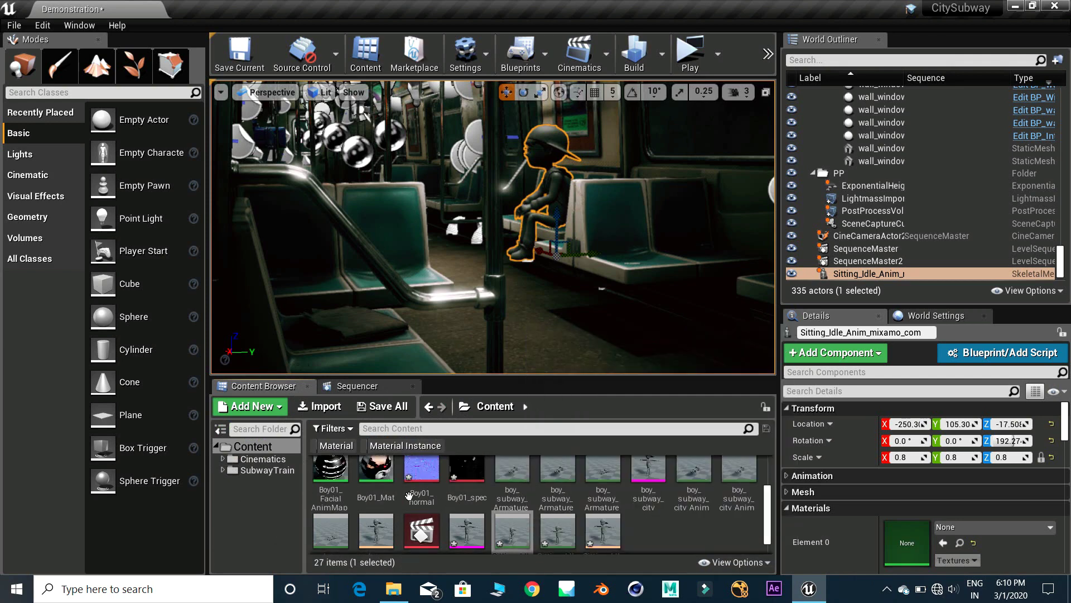
left_click(378, 481)
scroll(378, 481, "up", 1)
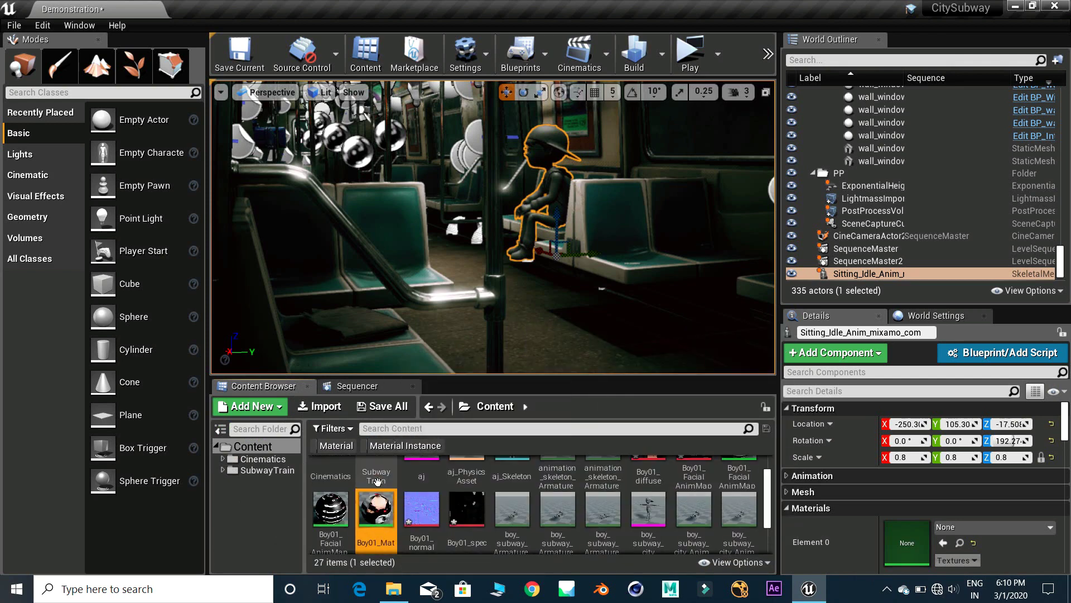
left_click_drag(376, 505, 538, 184)
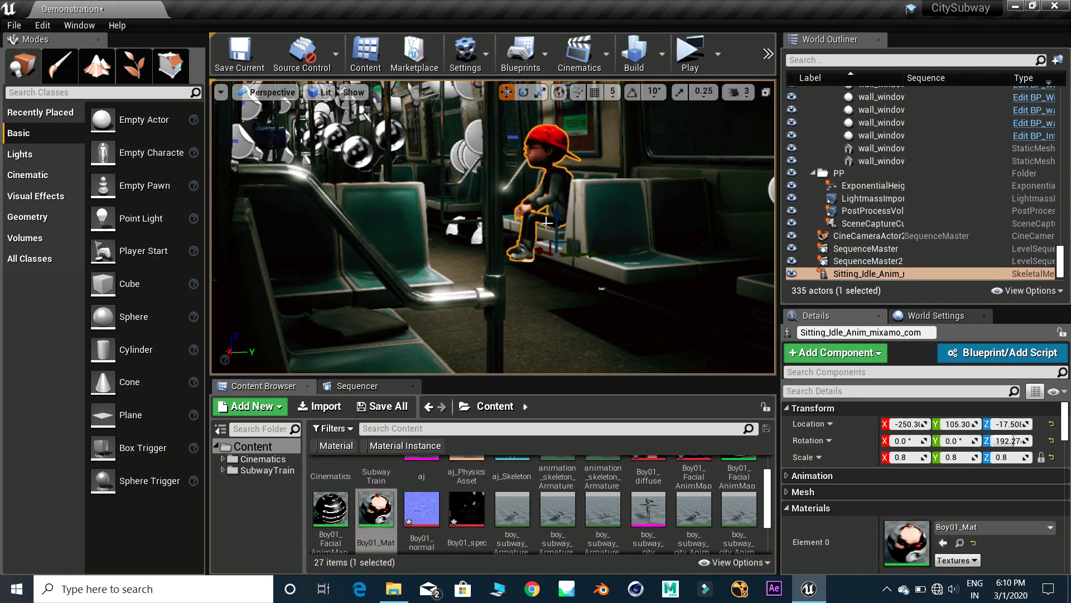
scroll(675, 512, "up", 1)
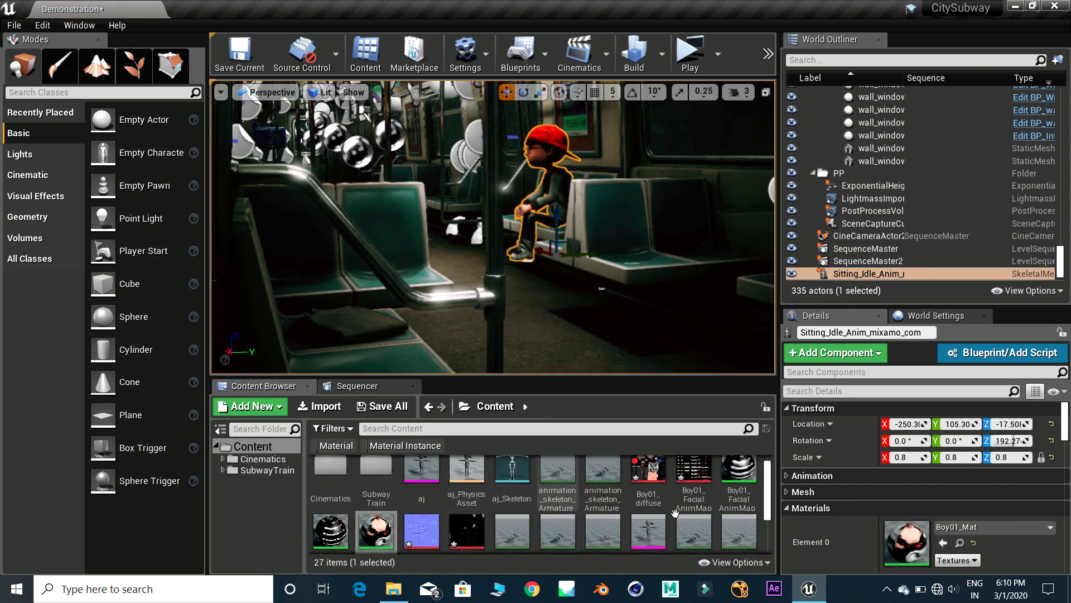
scroll(692, 510, "up", 1)
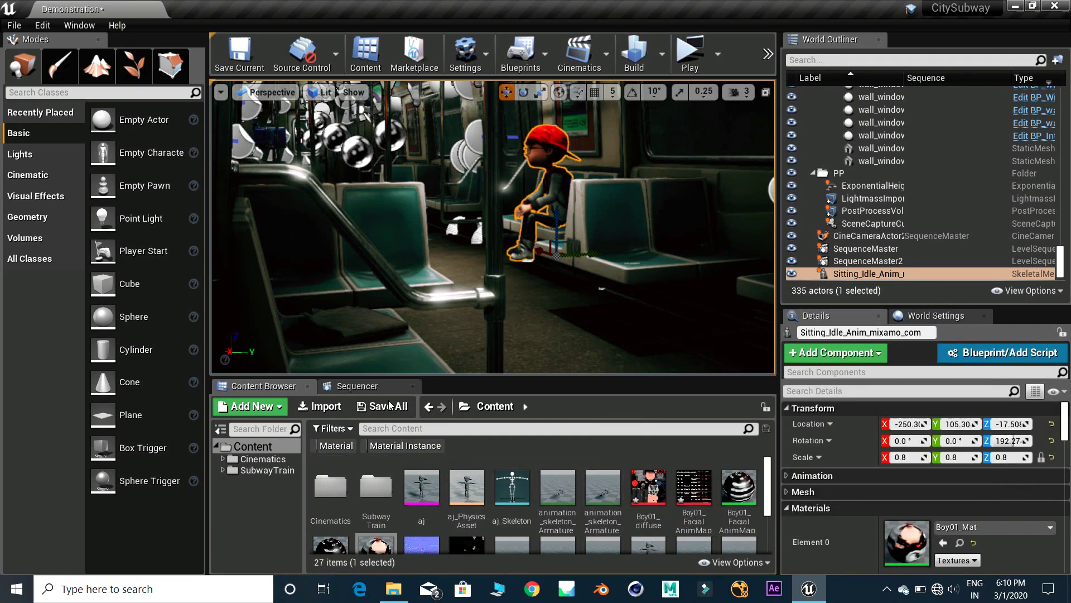
left_click(363, 387)
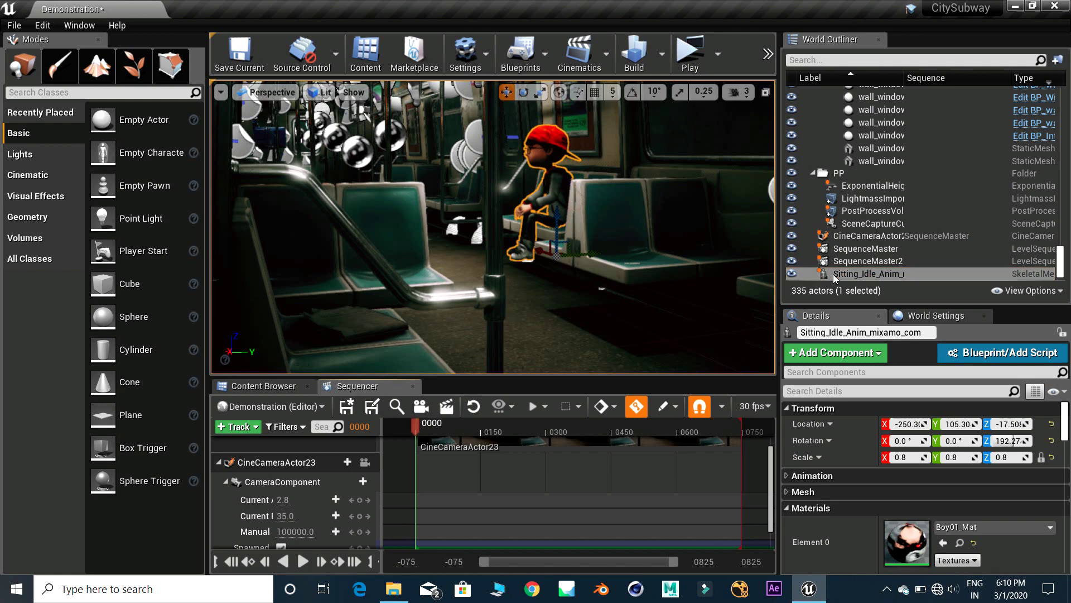
- Drag Sitting_Idle_Anim from the World Outliner into the Sequencer
left_click_drag(849, 273, 439, 487)
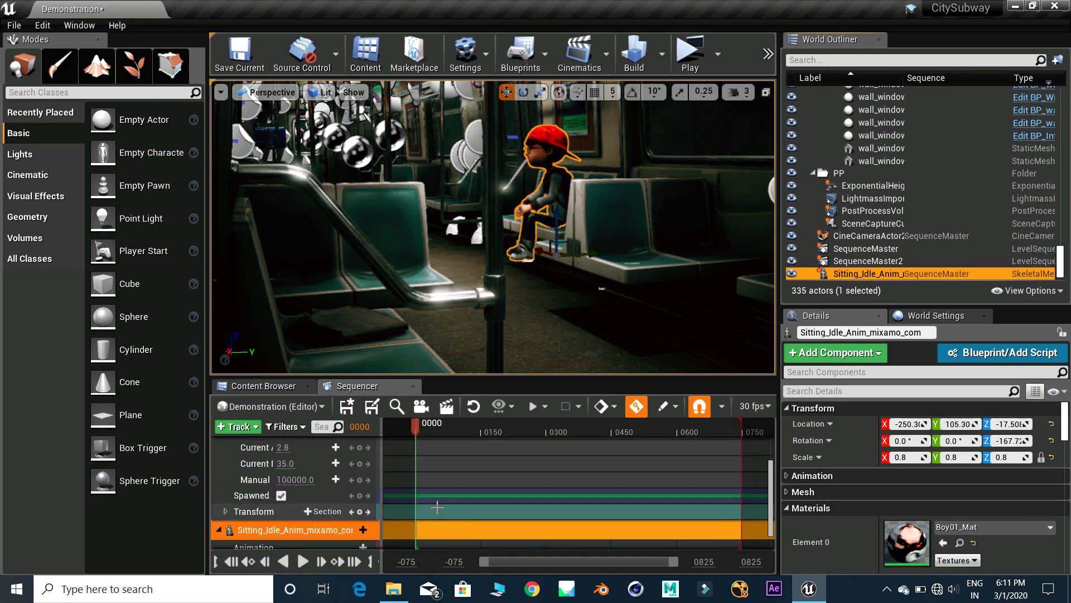
scroll(438, 508, "up", 5)
scroll(438, 507, "down", 5)
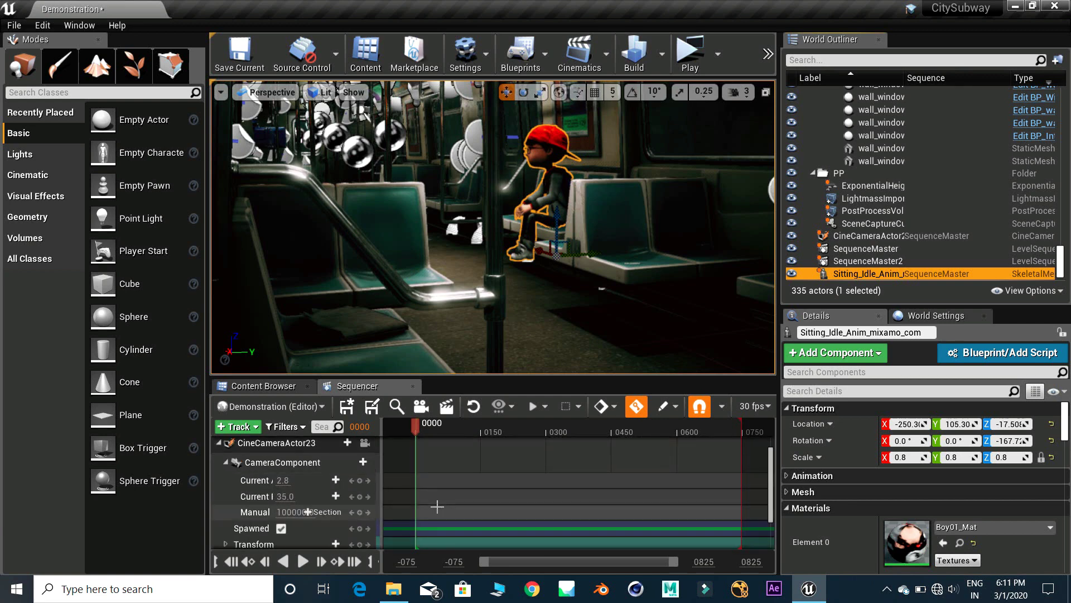
scroll(333, 497, "up", 2)
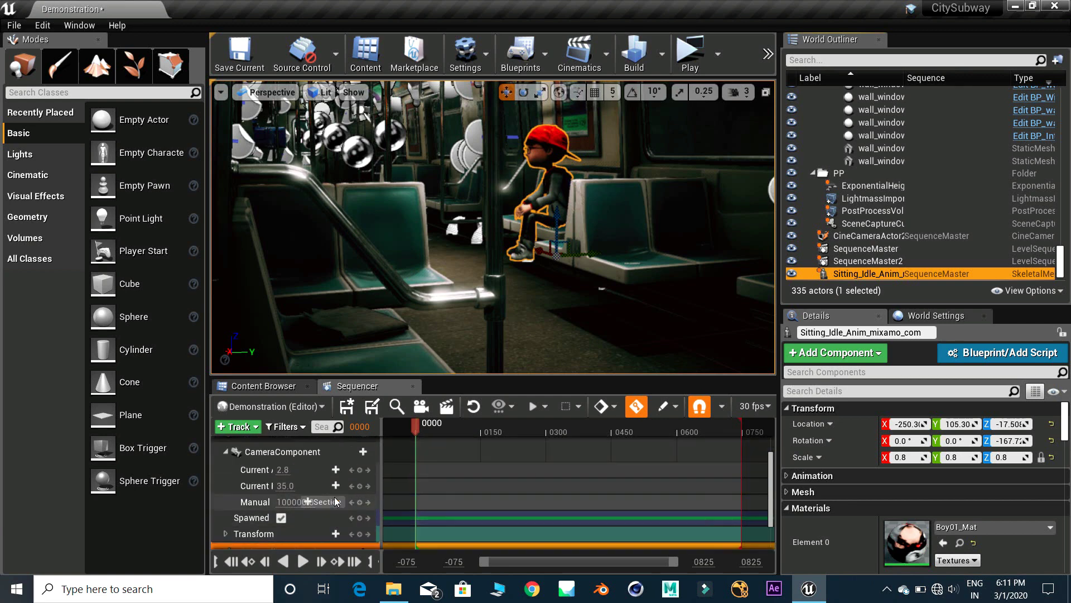
- Key the CineCameraActor23 camera Transform at frame 0000
left_click(265, 452)
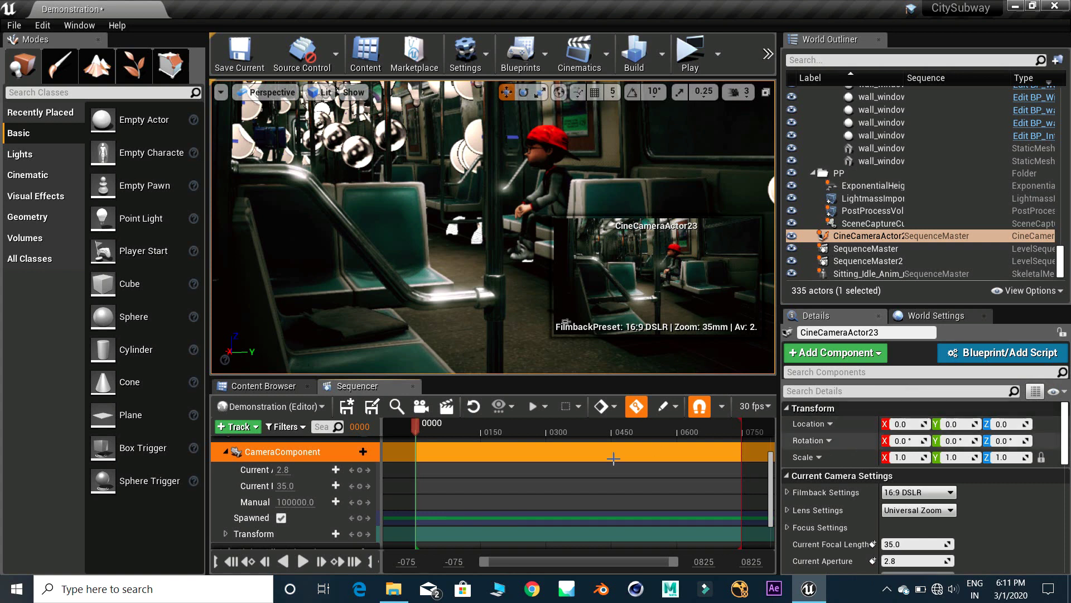
left_click(359, 534)
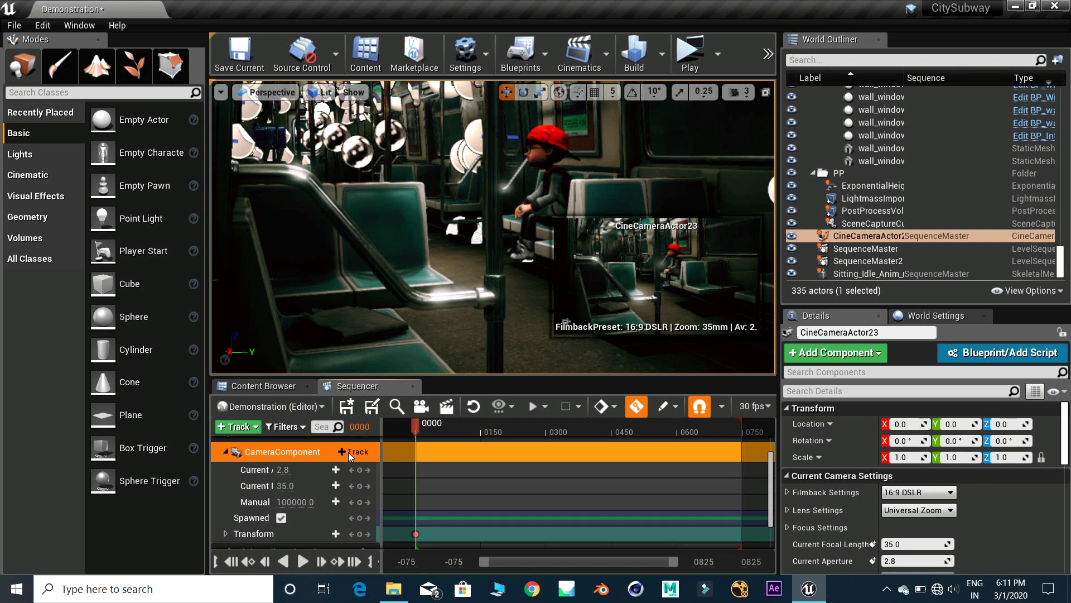
scroll(348, 452, "up", 1)
- Pilot CineCameraActor23 and fly it forward into the subway car
left_click(365, 454)
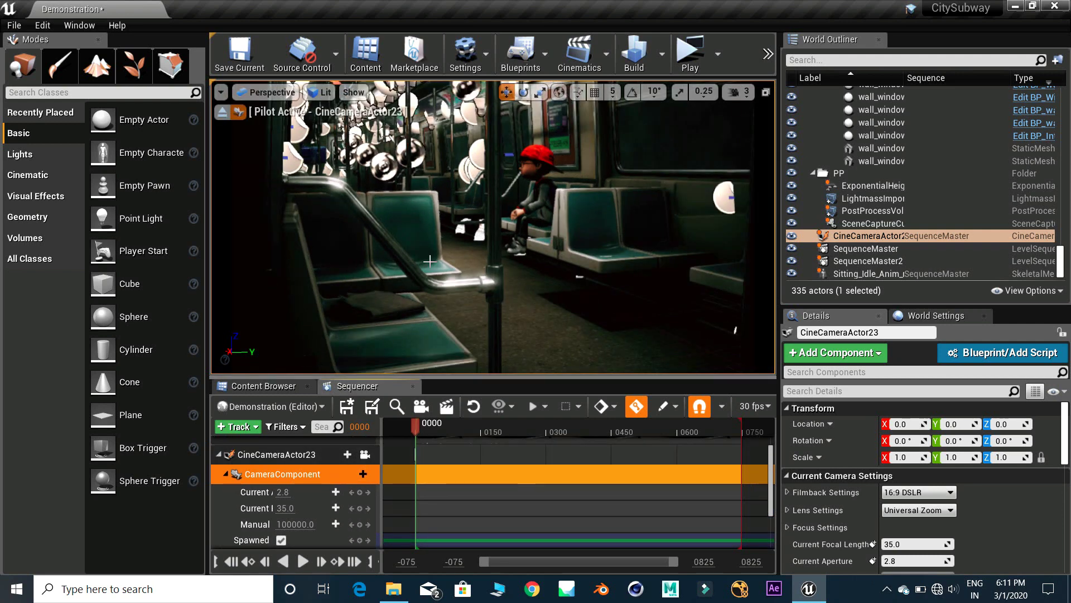
mouse_move(429, 257)
left_mouse_down()
mouse_move(430, 239)
mouse_move(438, 246)
left_mouse_up()
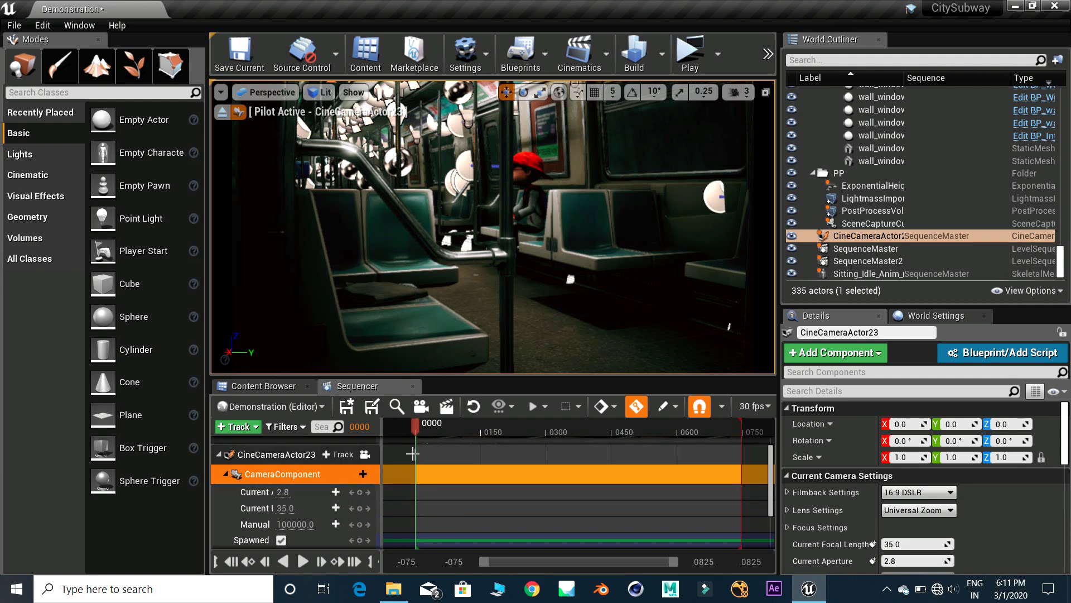
scroll(406, 473, "down", 1)
left_click_drag(415, 424, 541, 434)
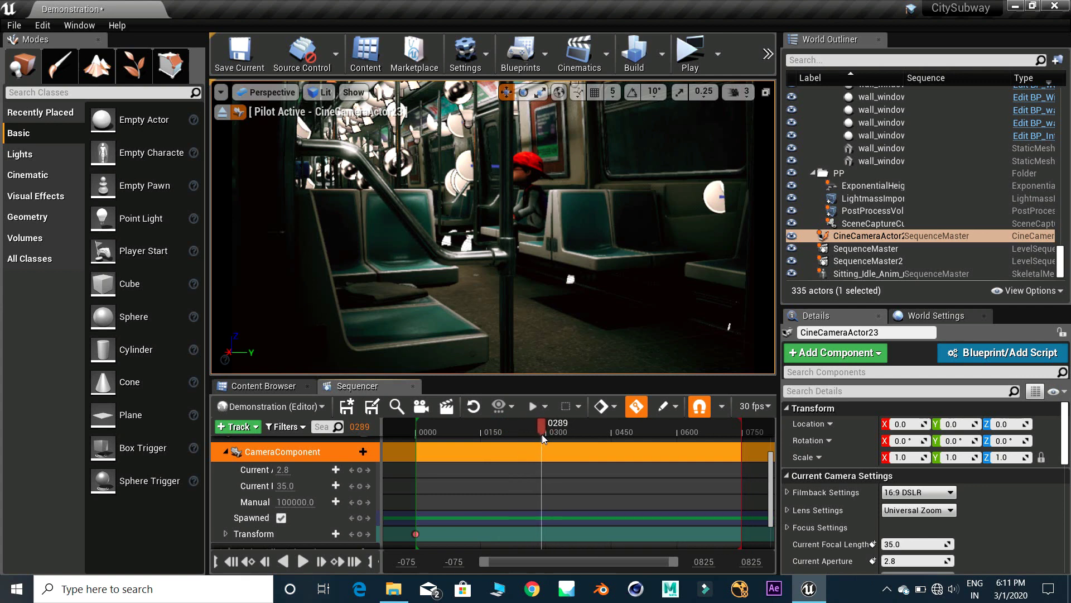
- Scrub to frame 0522, push the camera toward the character, and key its Transform
left_click(576, 429)
left_click_drag(601, 426, 644, 420)
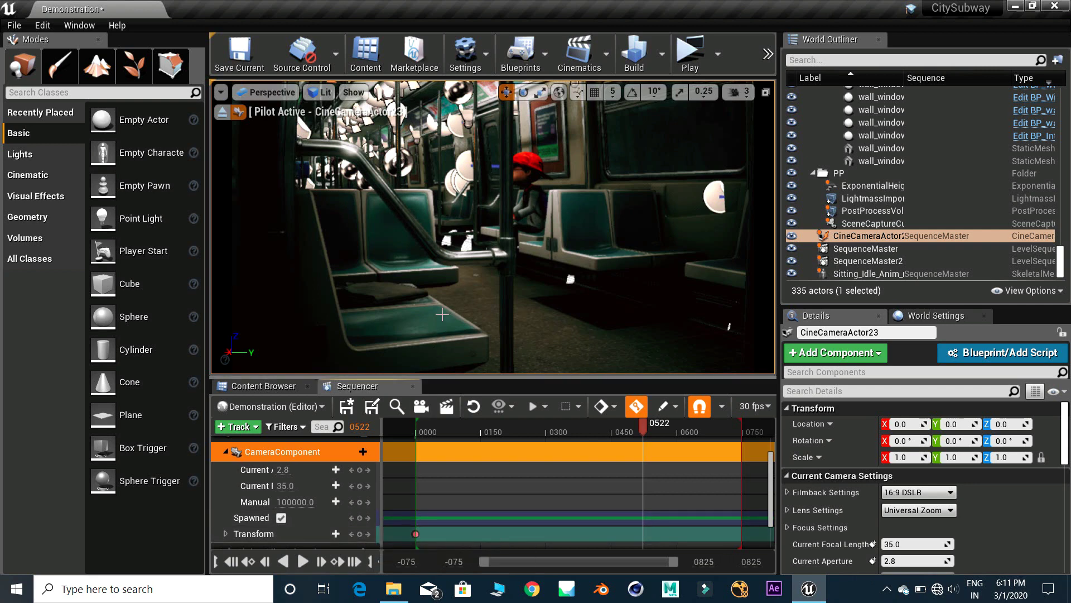
left_click_drag(441, 324, 490, 226)
key("s")
left_click_drag(424, 335, 415, 315)
left_click(642, 240)
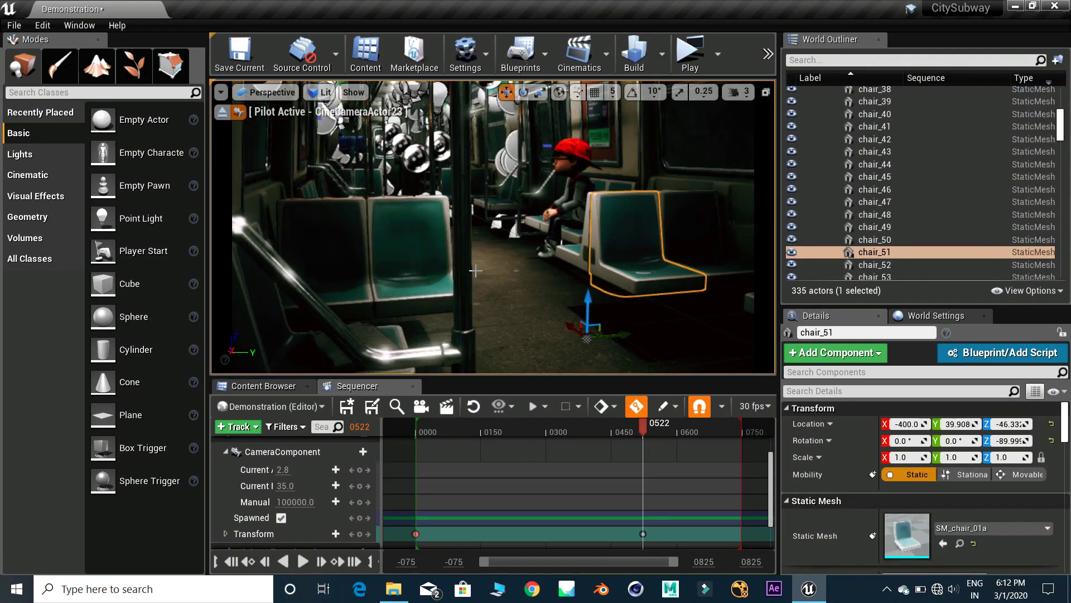
- Scrub back and play the camera push-in, then stop and return to the start frame
left_click_drag(642, 240, 647, 240)
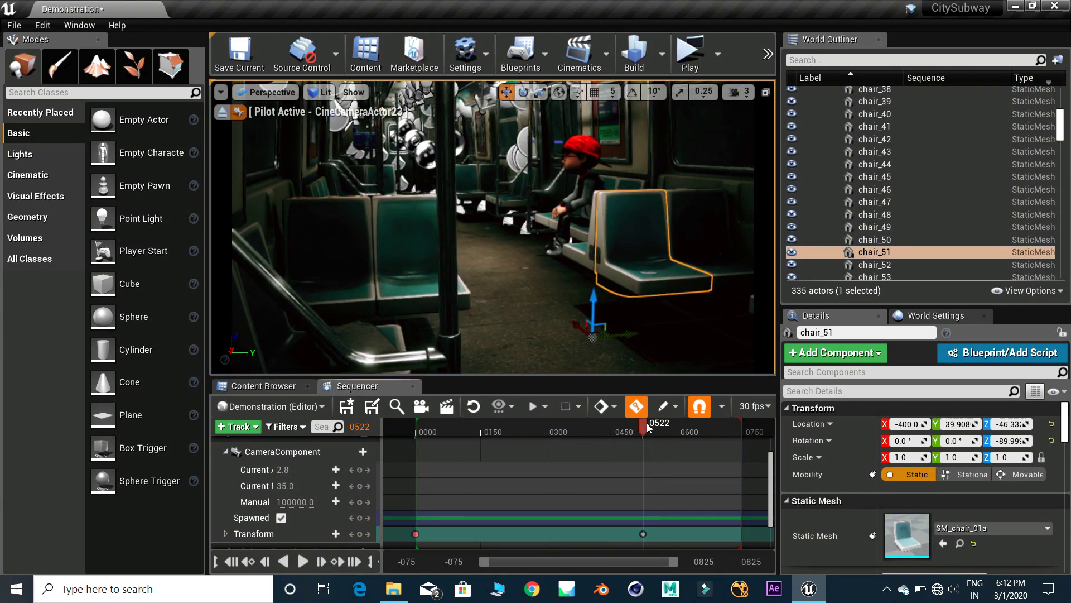
left_click_drag(633, 427, 416, 474)
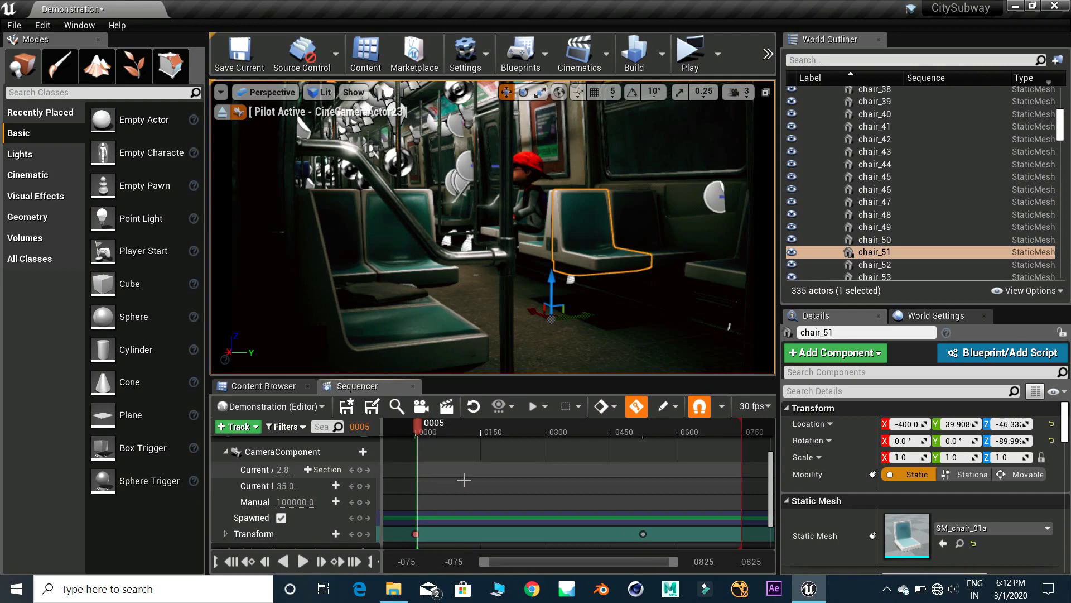
key("space")
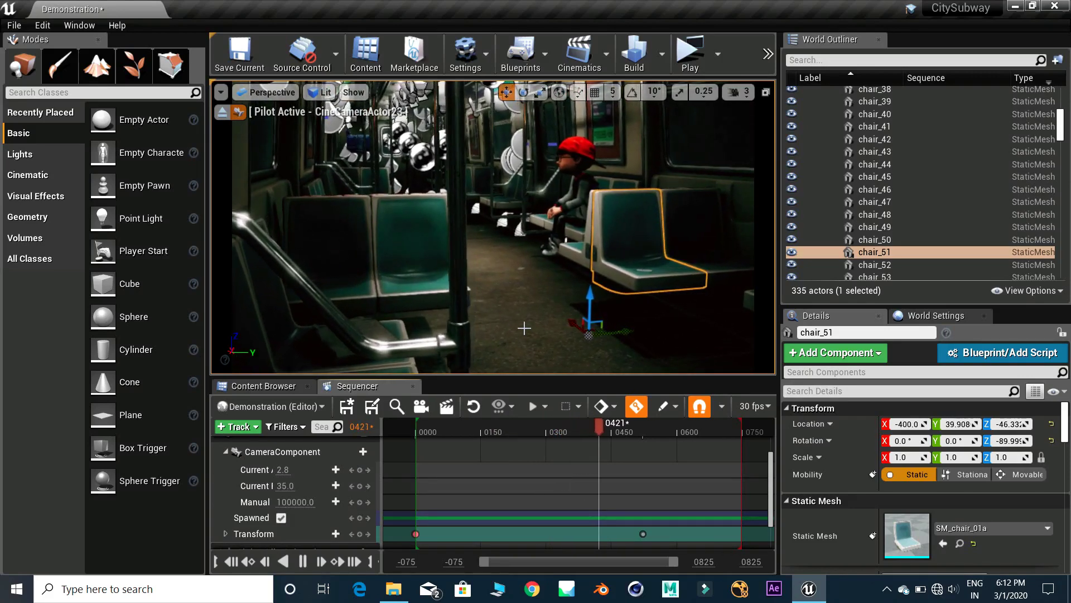
key("space")
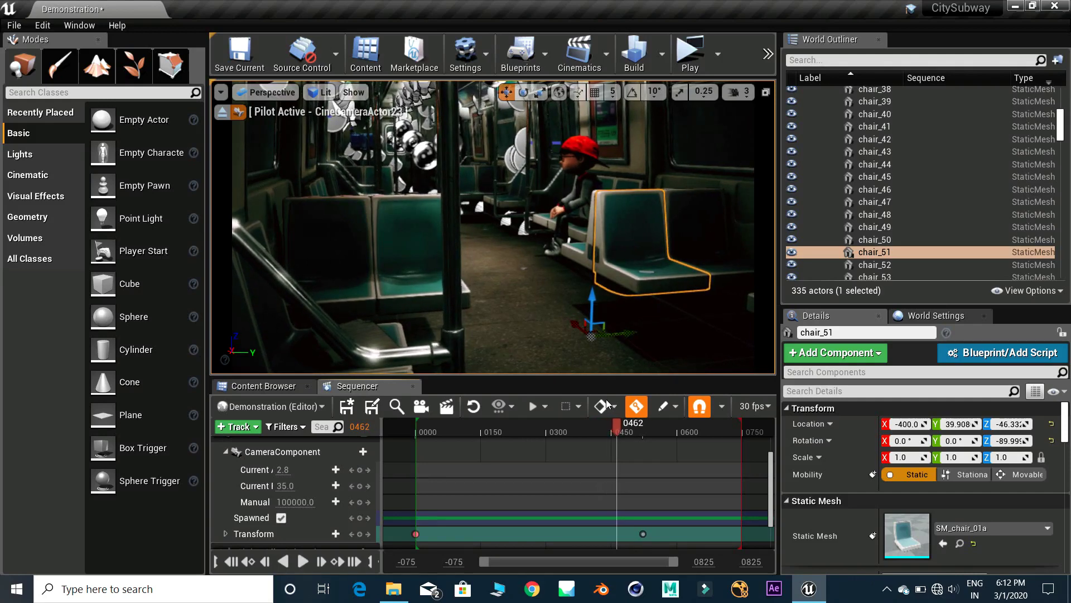
key("Up")
scroll(815, 477, "down", 1)
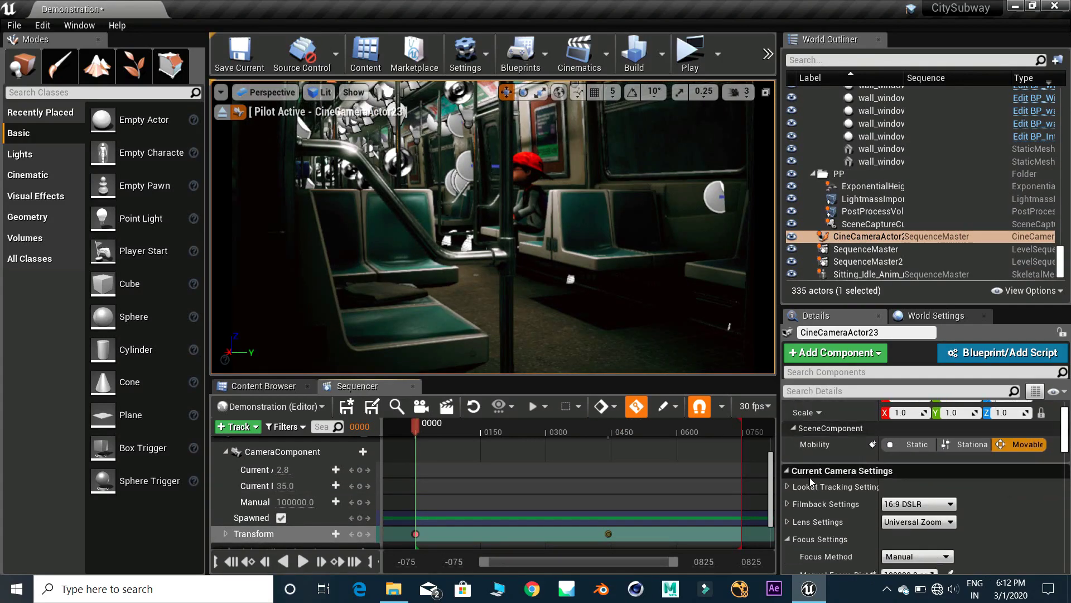
- Show the debug focus plane and sample the focus distance from the scene, trimming it to about 161.9
scroll(810, 486, "down", 2)
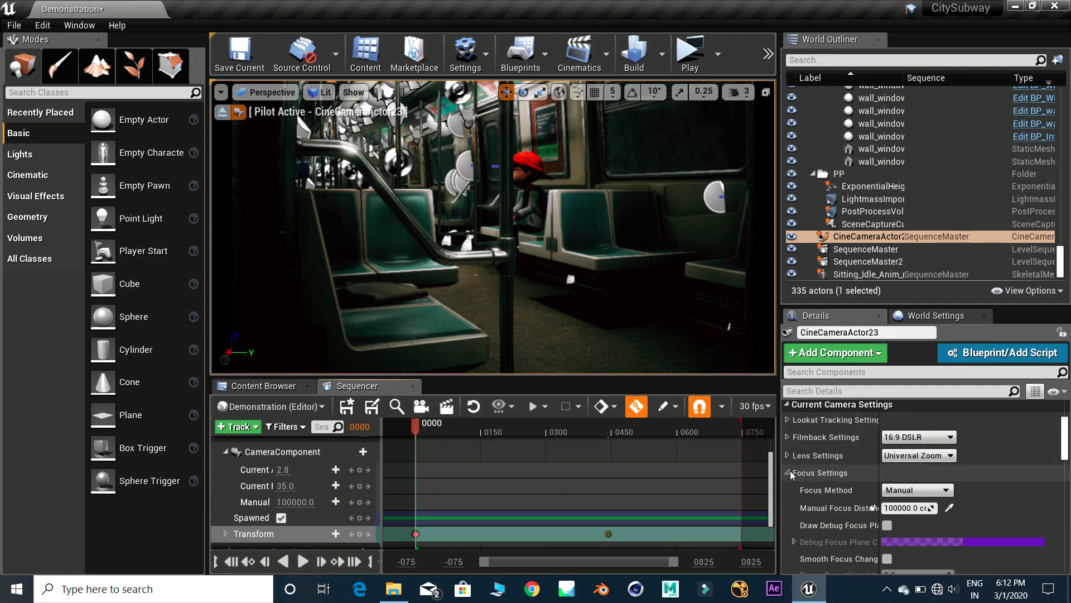
left_click(887, 525)
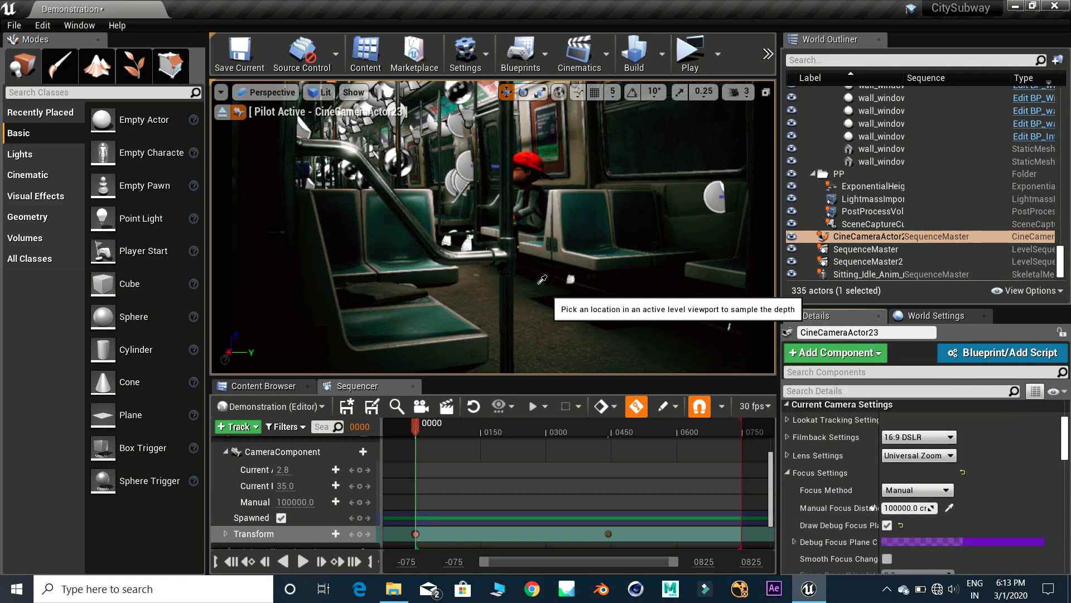
left_click(488, 254)
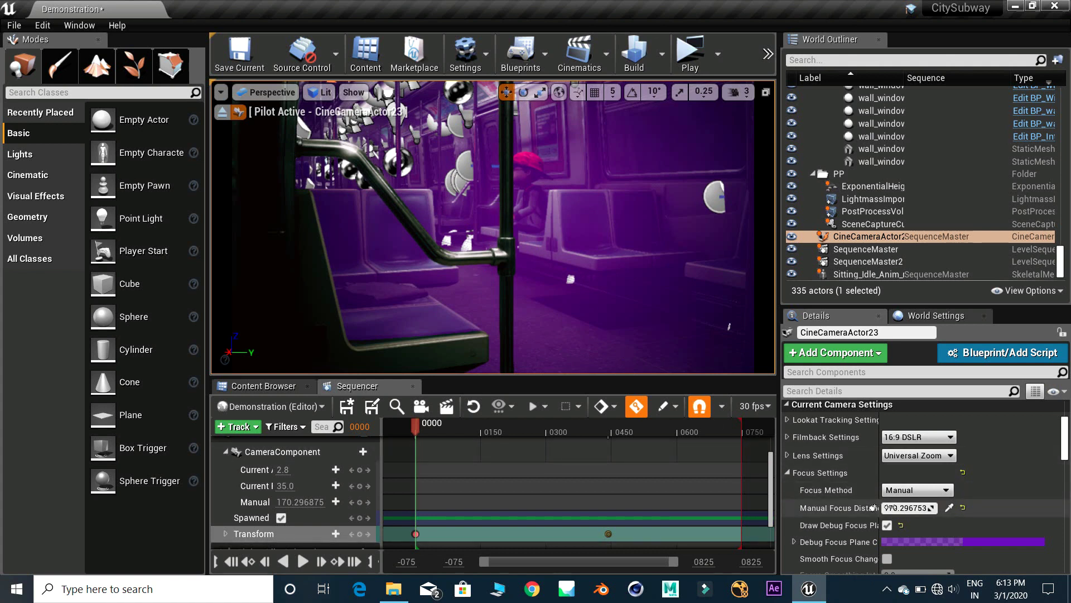
left_click_drag(932, 508, 932, 508)
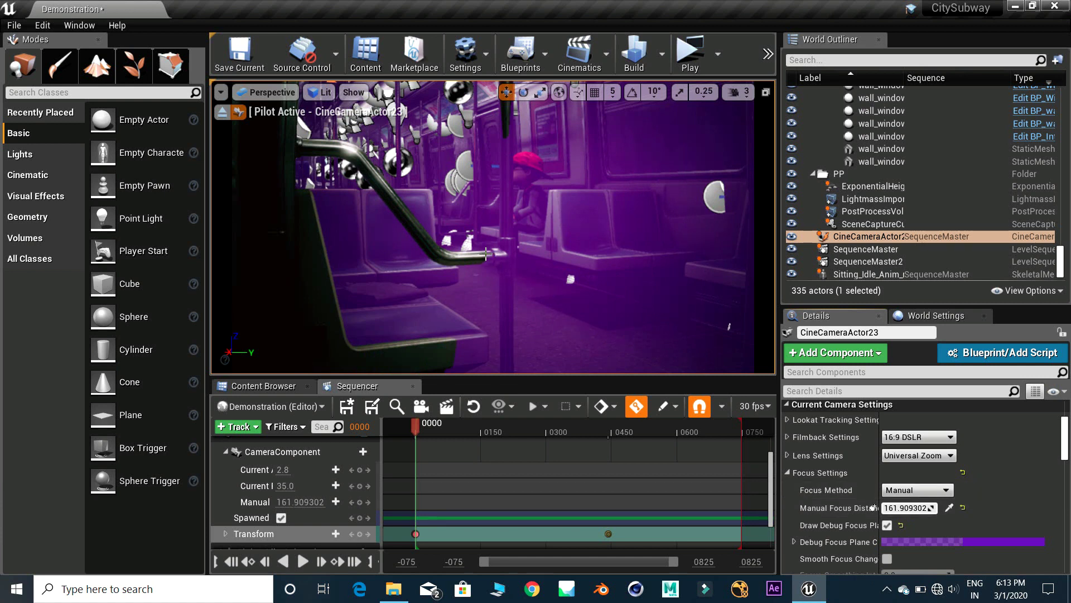
- Set Current Aperture to about 2.93, then scrub the sequence forward to preview the shot
scroll(899, 517, "down", 2)
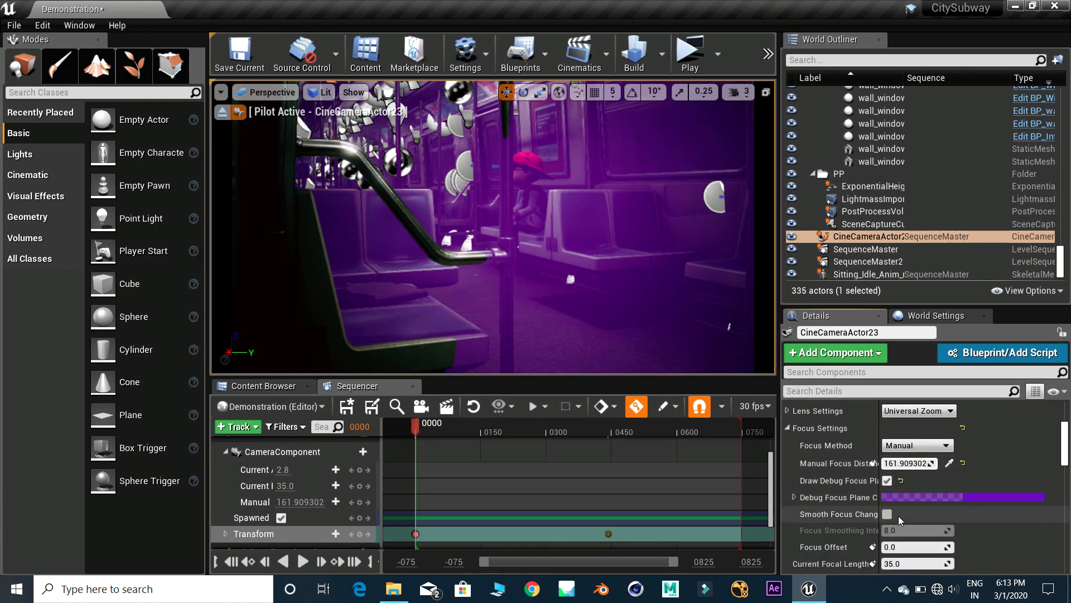
scroll(899, 518, "down", 1)
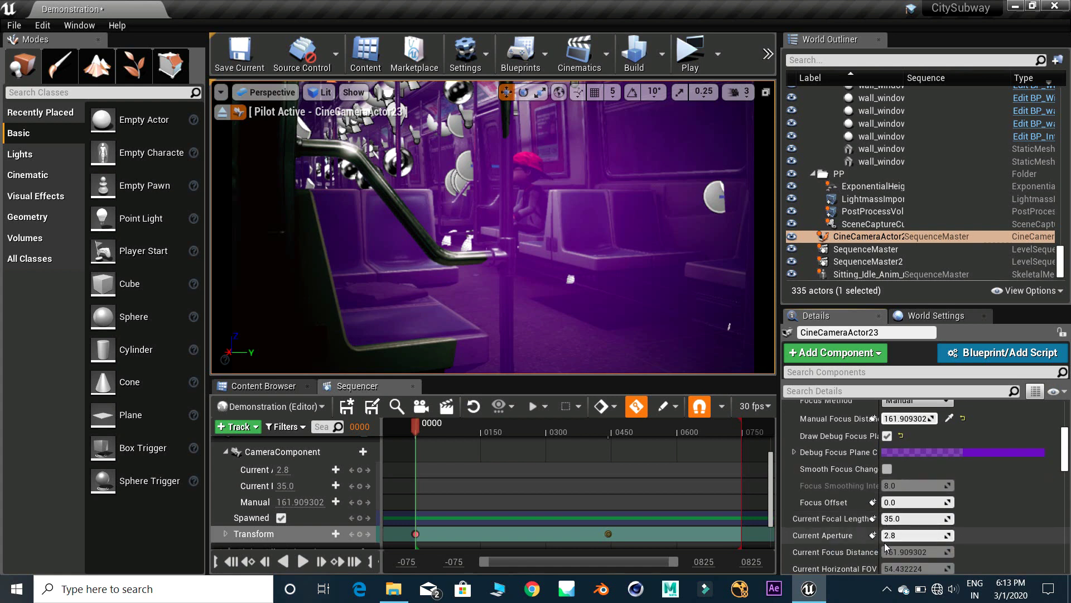
left_click_drag(915, 535, 915, 535)
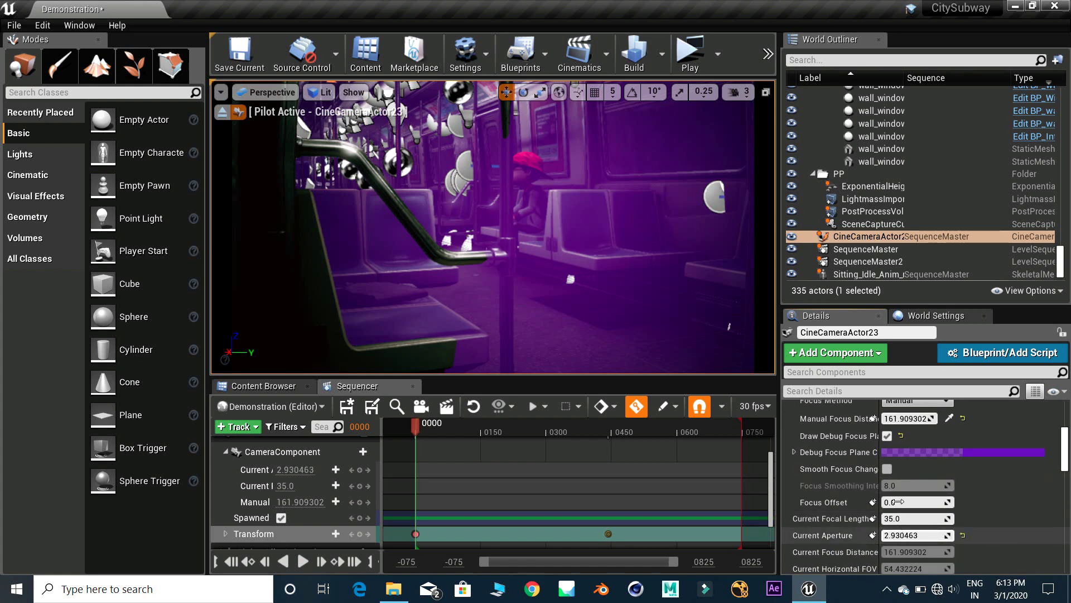
scroll(898, 489, "up", 1)
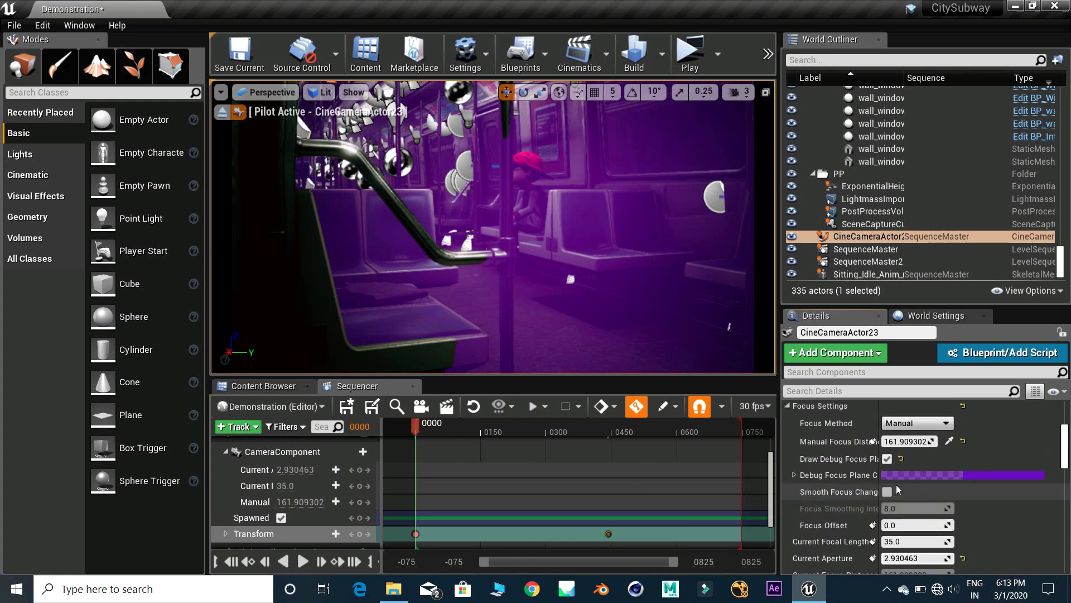
scroll(898, 490, "up", 1)
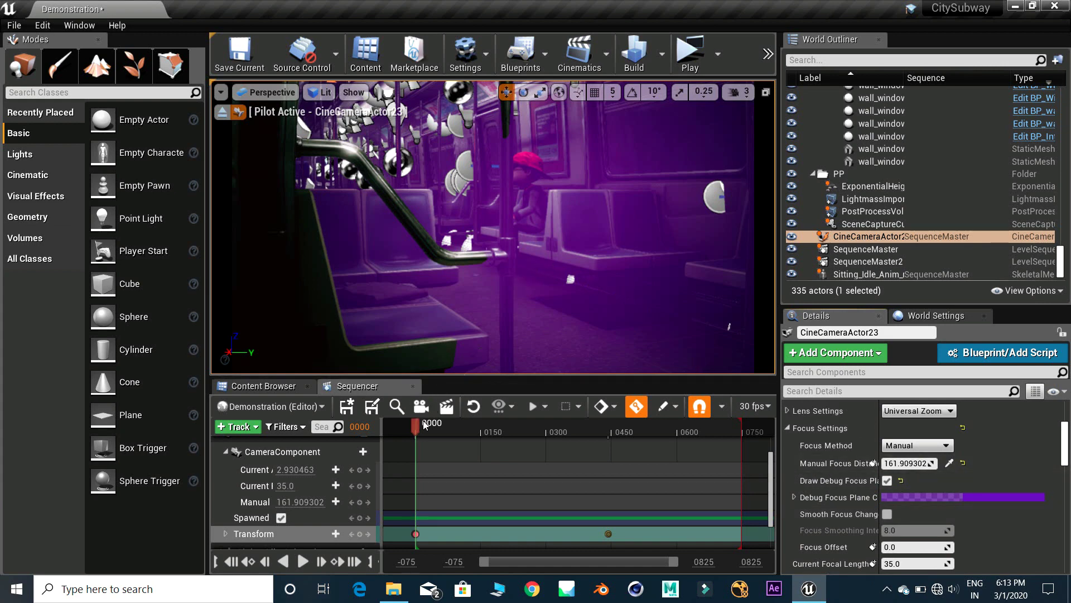
left_click_drag(416, 430, 432, 432)
left_click_drag(456, 437, 478, 451)
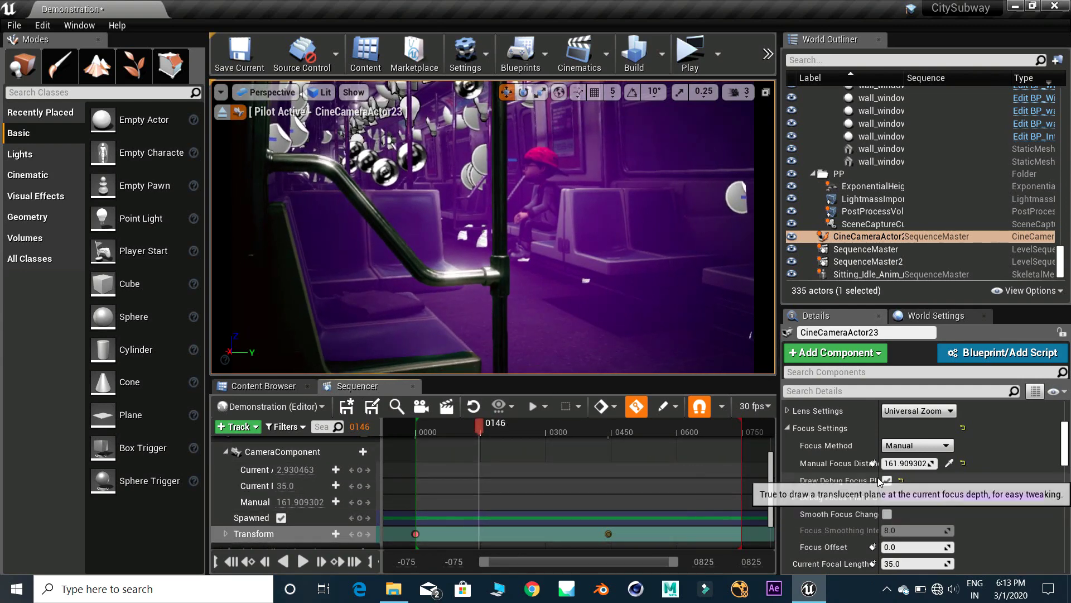
- Key Manual Focus Distance at about 152.5 on frame 146 and about 161.8 on frame 0
left_click_drag(893, 464, 891, 465)
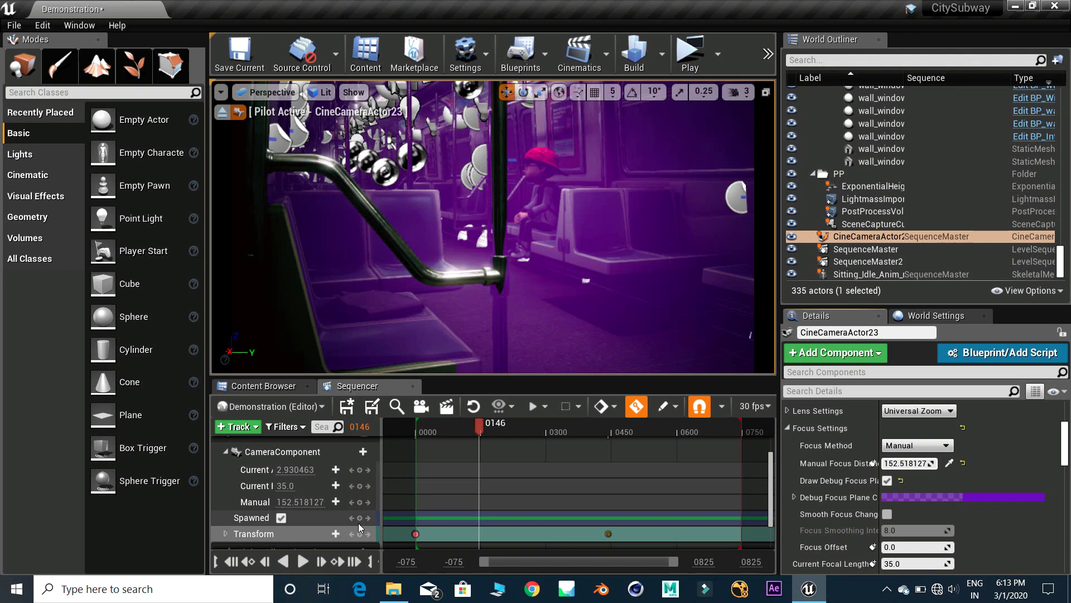
left_click(360, 503)
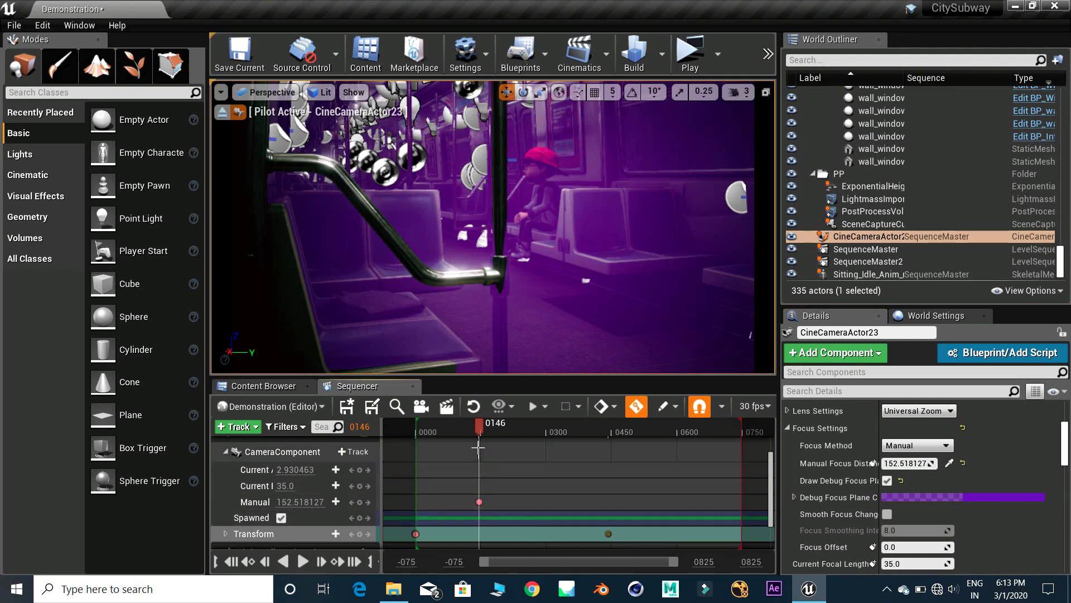
left_click_drag(478, 435, 423, 448)
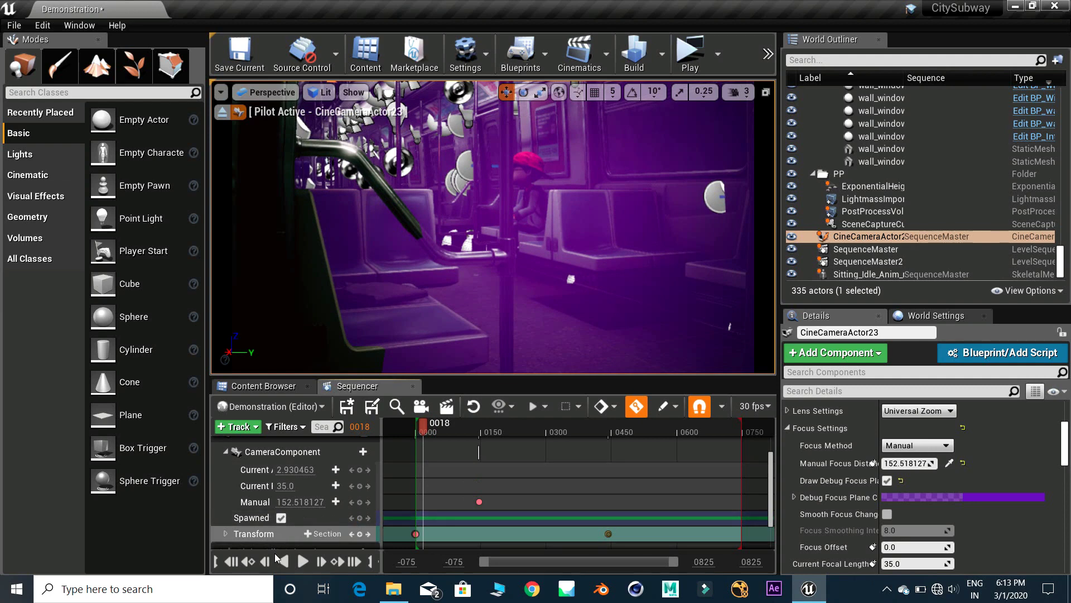
left_click(246, 561)
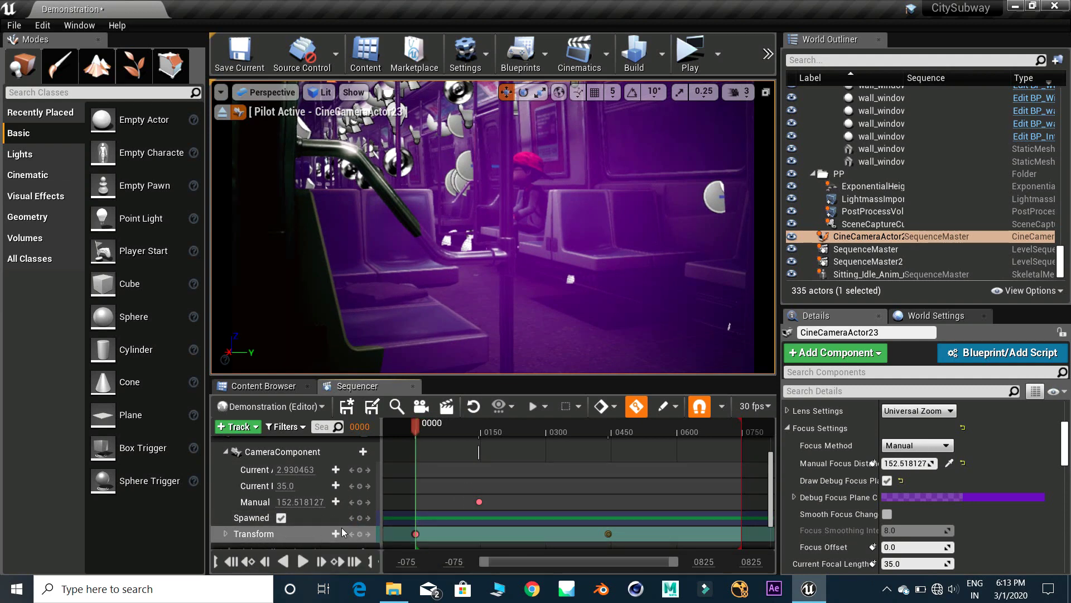
left_click(360, 502)
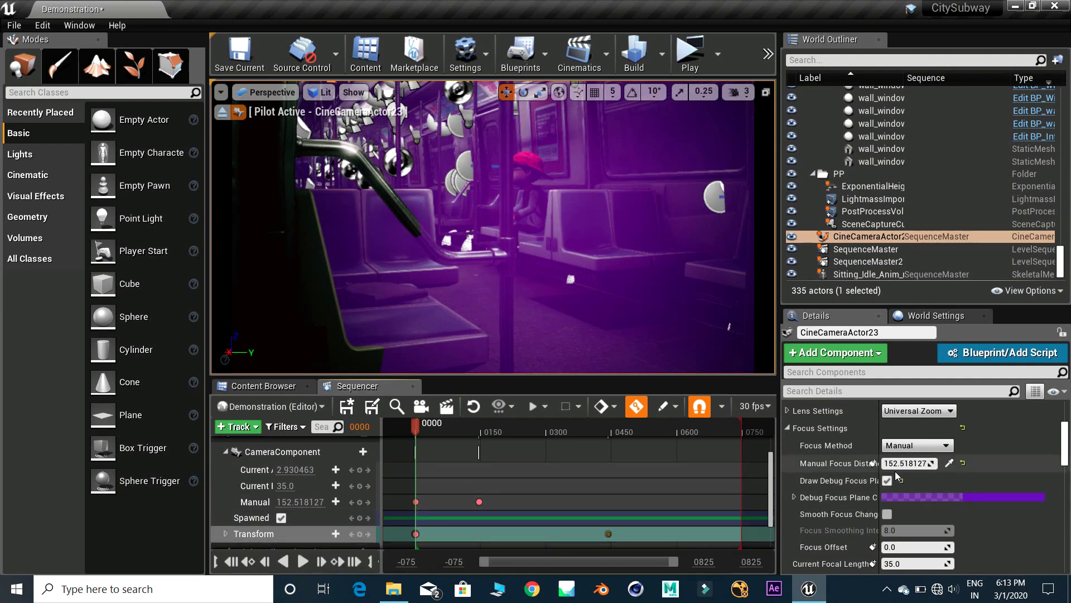
left_click_drag(897, 463, 943, 463)
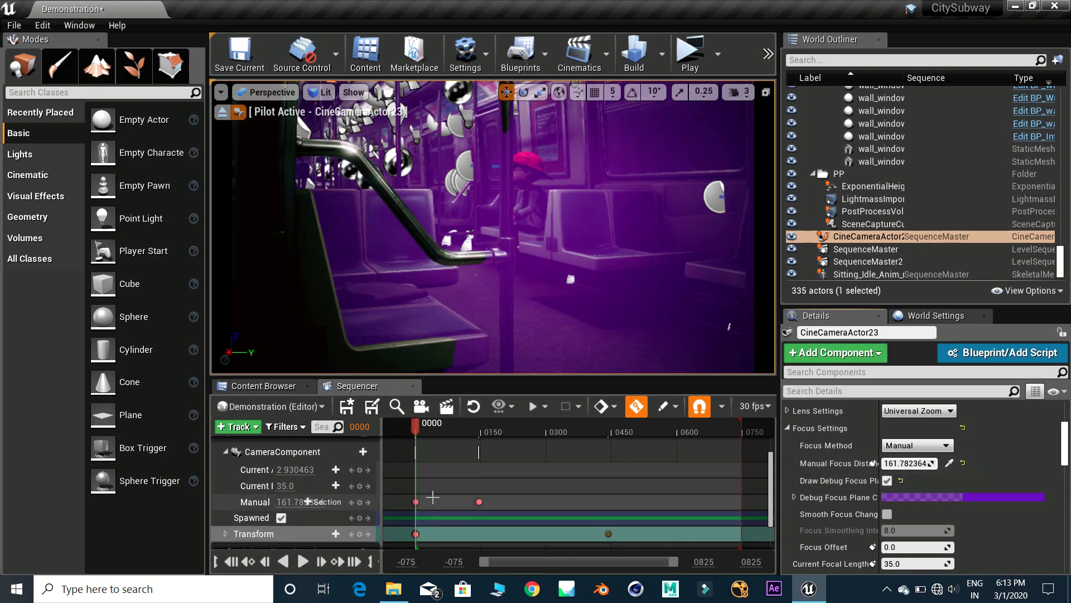
- Move the playhead to frame 230 and begin sampling a new focus distance there
left_click(339, 562)
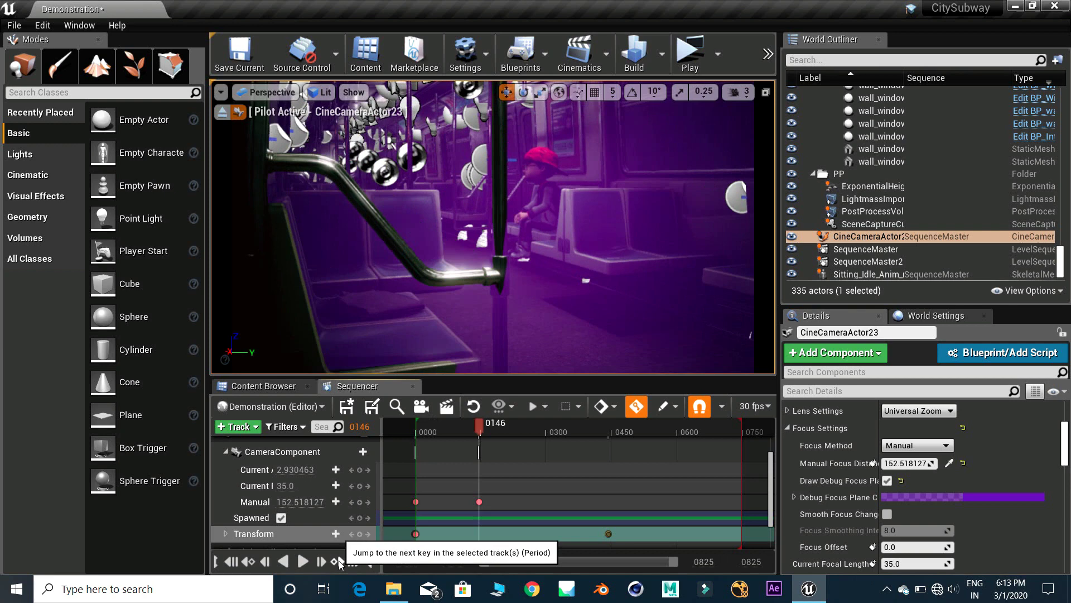
left_click(504, 430)
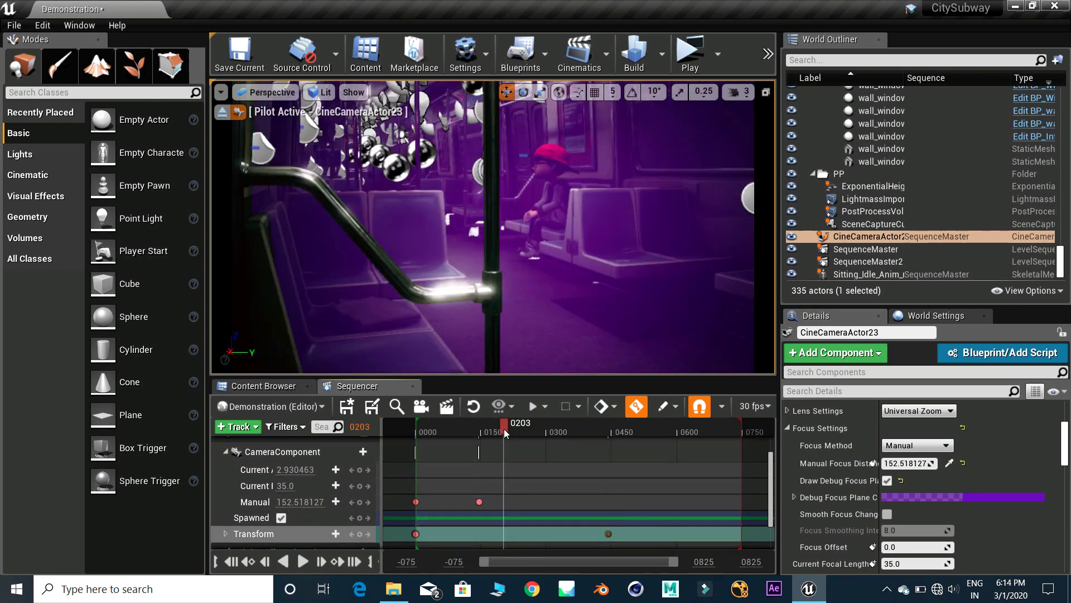
left_click_drag(504, 431, 518, 430)
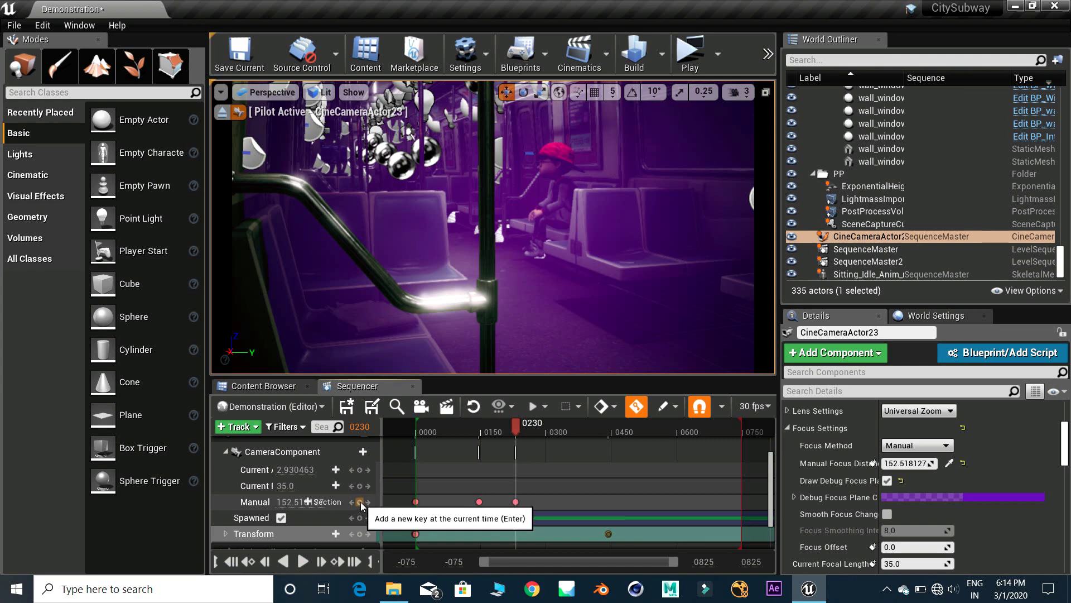
left_click(954, 463)
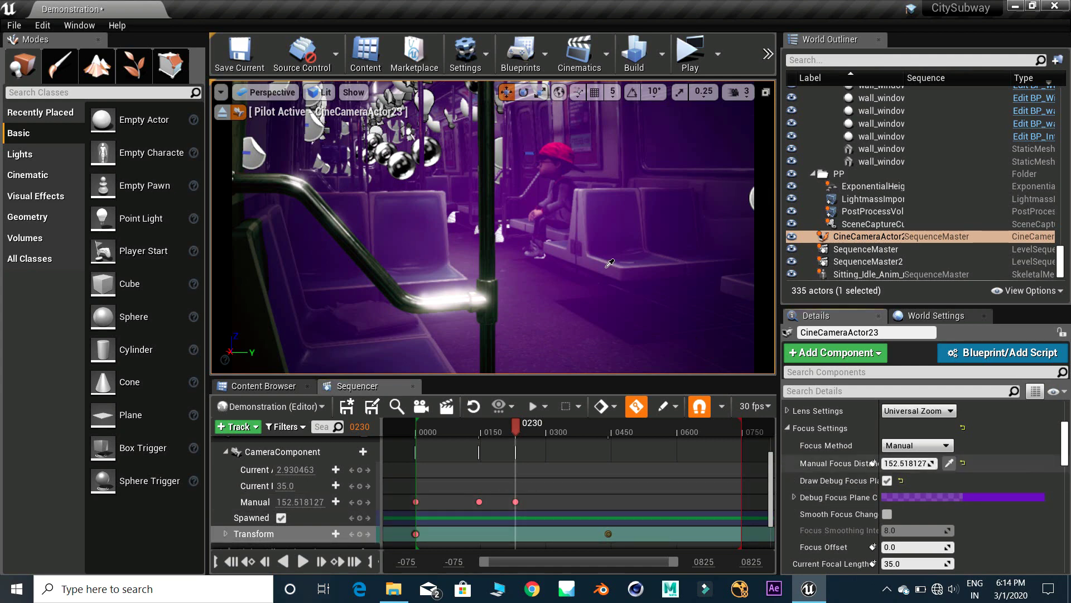
- Refocus frame 230 deeper into the carriage, about 542 units, and scrub to check it
left_click(547, 164)
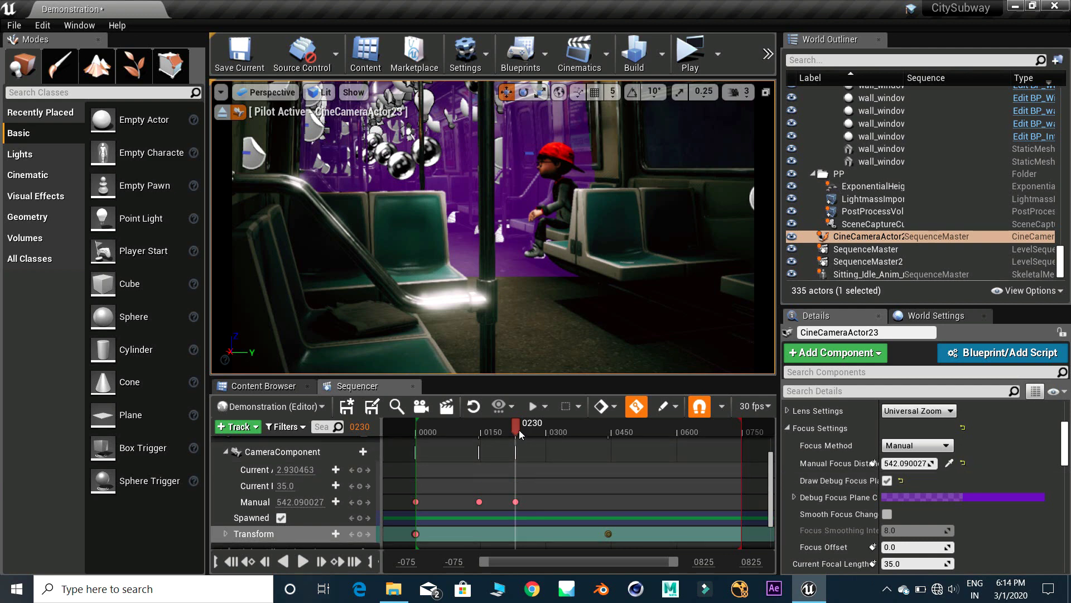
mouse_move(508, 427)
left_mouse_down()
mouse_move(482, 439)
mouse_move(514, 441)
left_mouse_up()
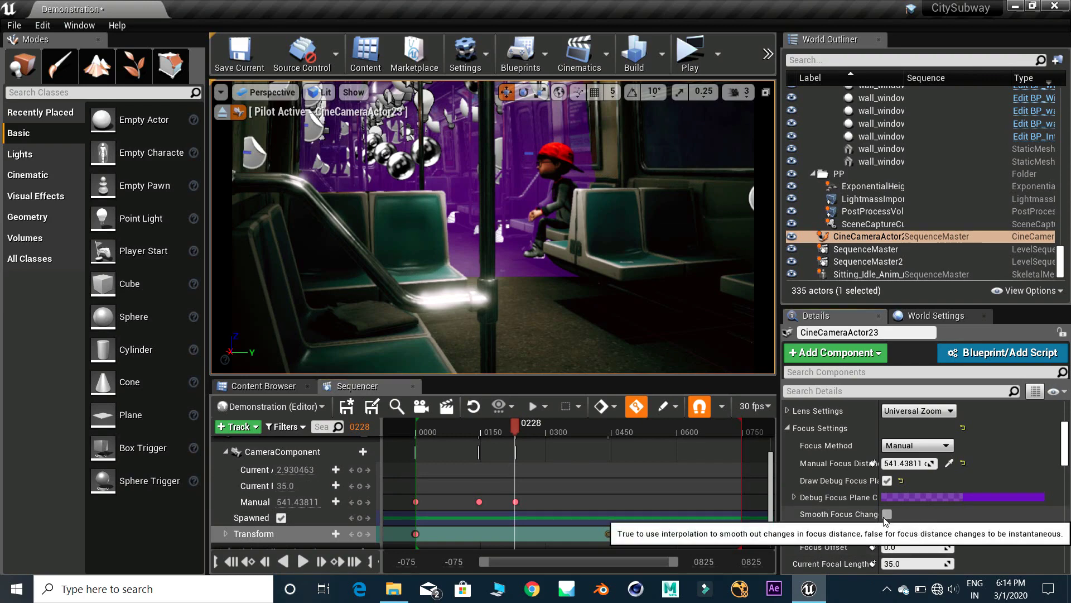
left_click_drag(517, 430, 632, 449)
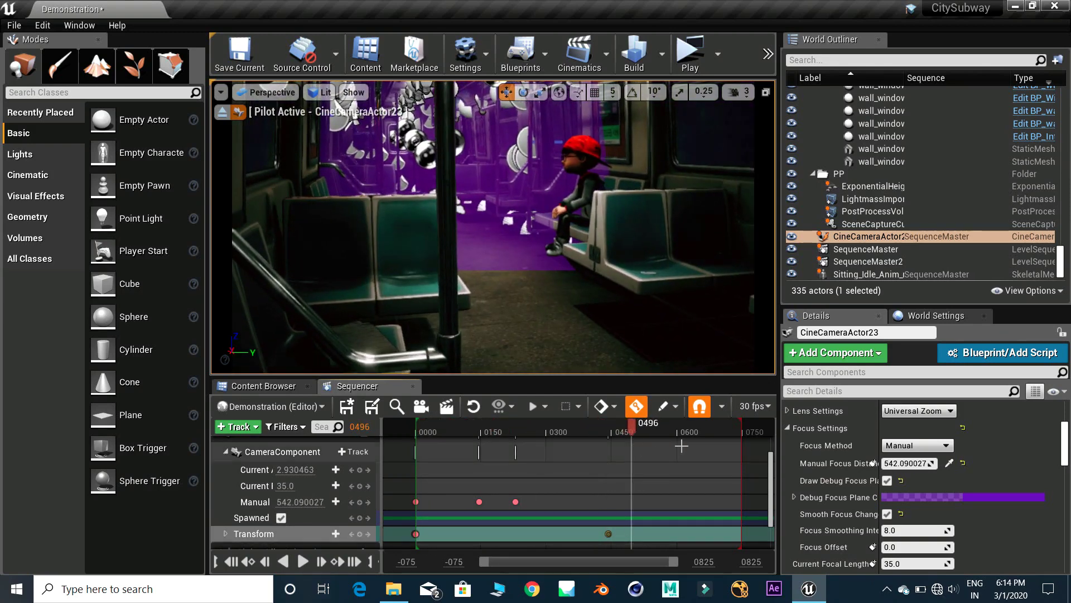
- End the sequence at frame 496 and shift the last camera transform key slightly earlier
left_click_drag(744, 431, 633, 446)
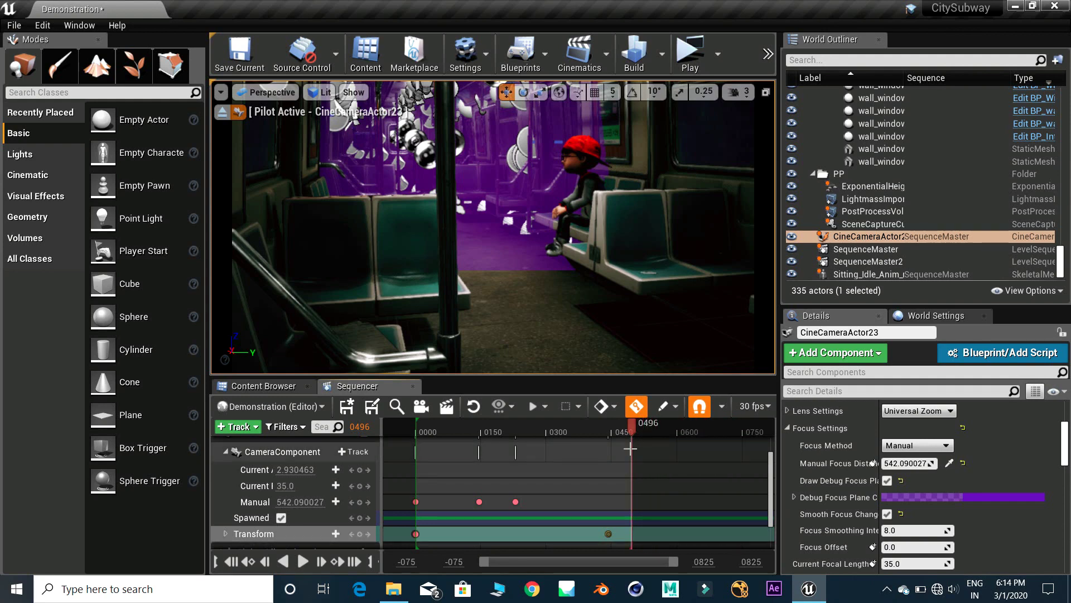
left_click(608, 533)
key("Delete")
left_click_drag(607, 532, 594, 533)
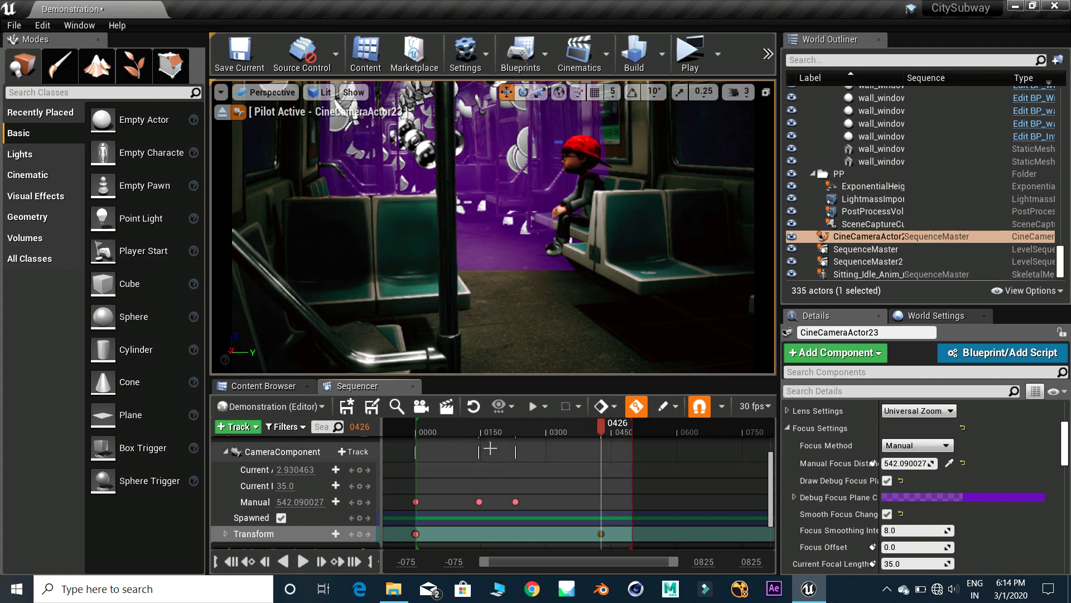
- Turn on Smooth Focus Changes and turn off Draw Debug Focus Plane
left_click(887, 513)
left_click(887, 481)
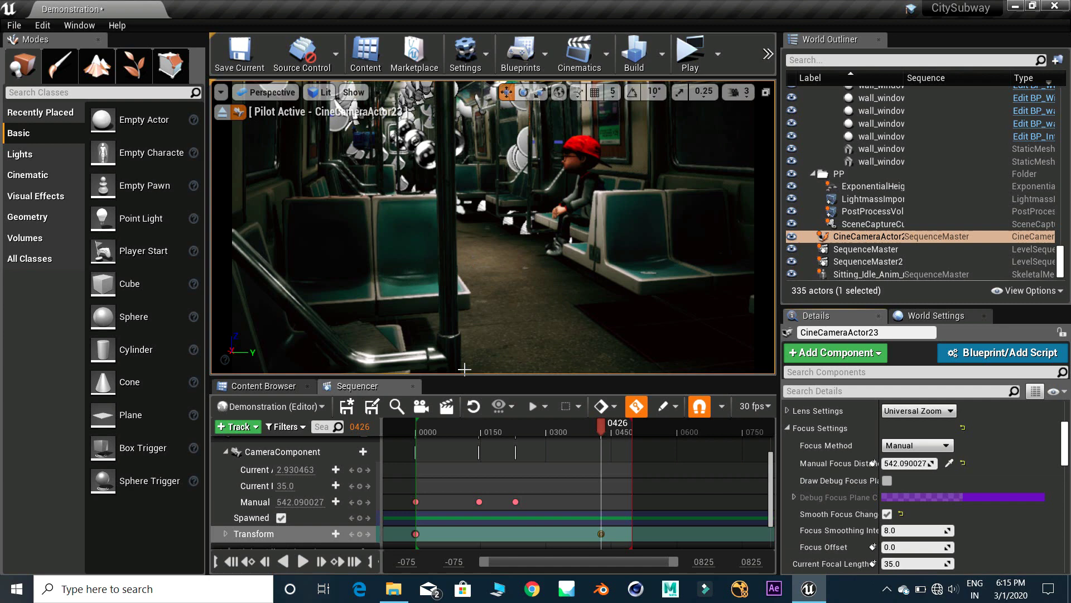
left_click(446, 406)
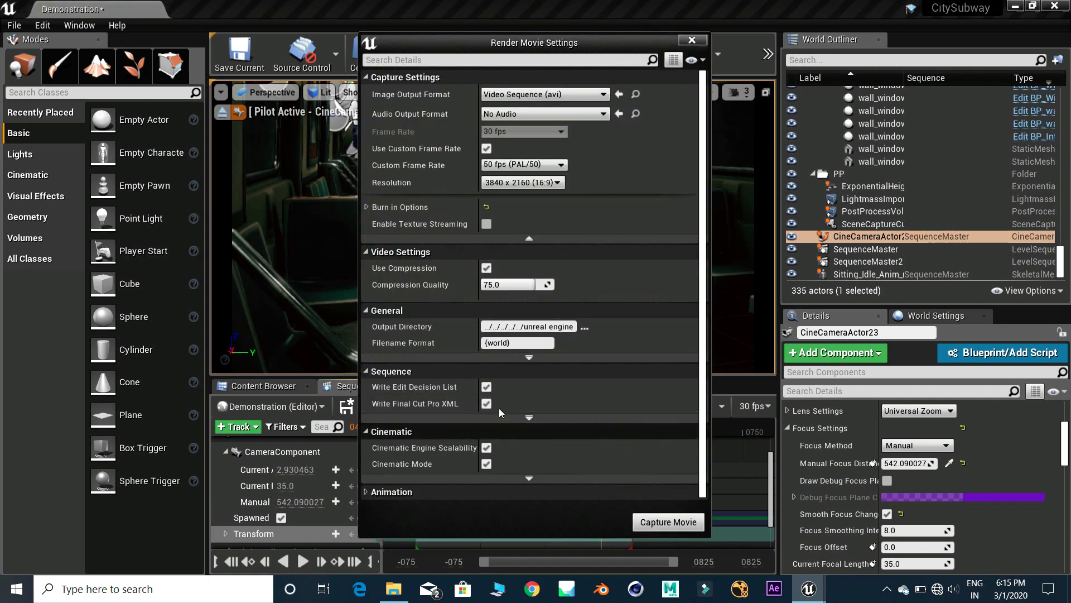
- Start the movie capture, saving the selected unsaved assets first
left_click(650, 524)
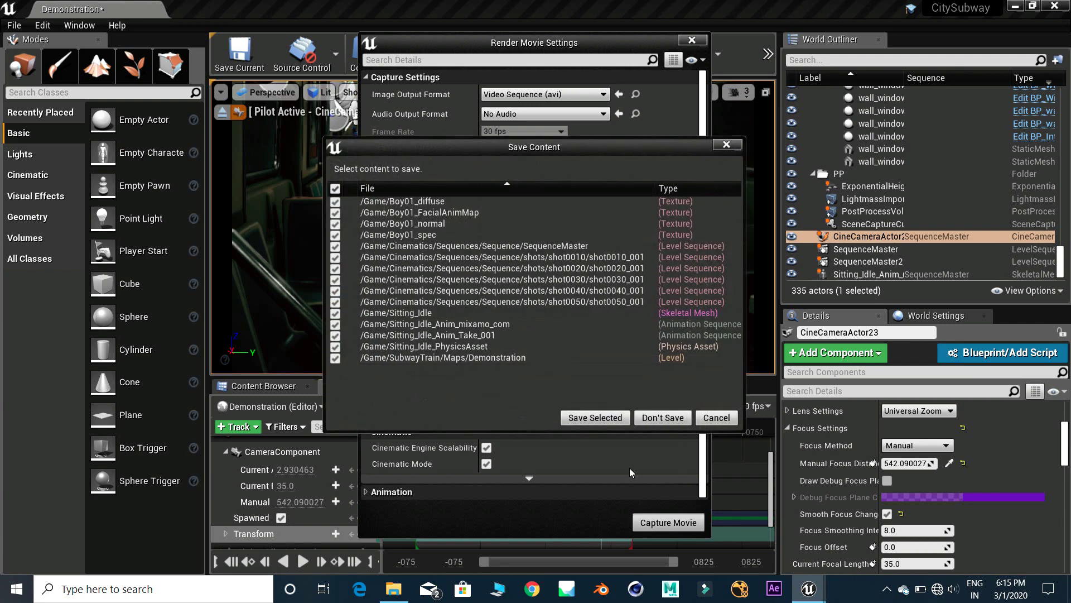
left_click(581, 414)
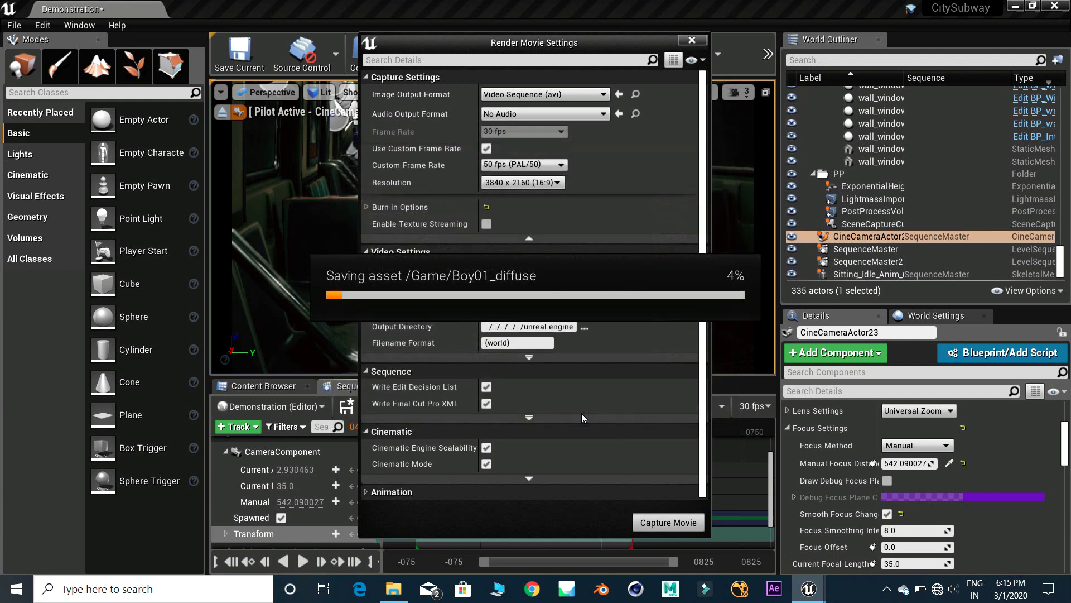